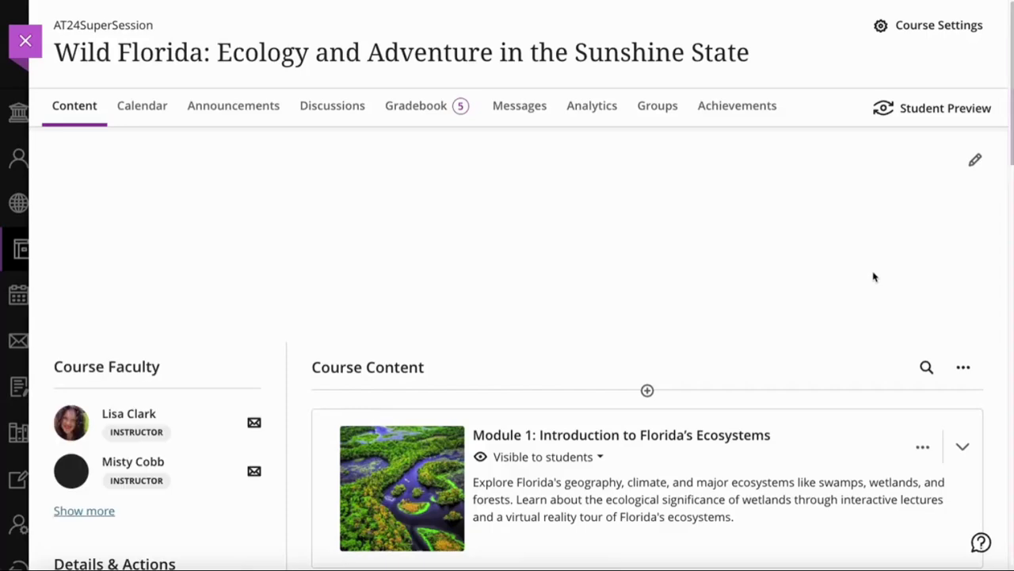
Expand Module 1 and open the add-content options below Check your Understanding
{"action": "scroll", "coordinate": [875, 278], "scroll_direction": "down", "scroll_amount": 2}
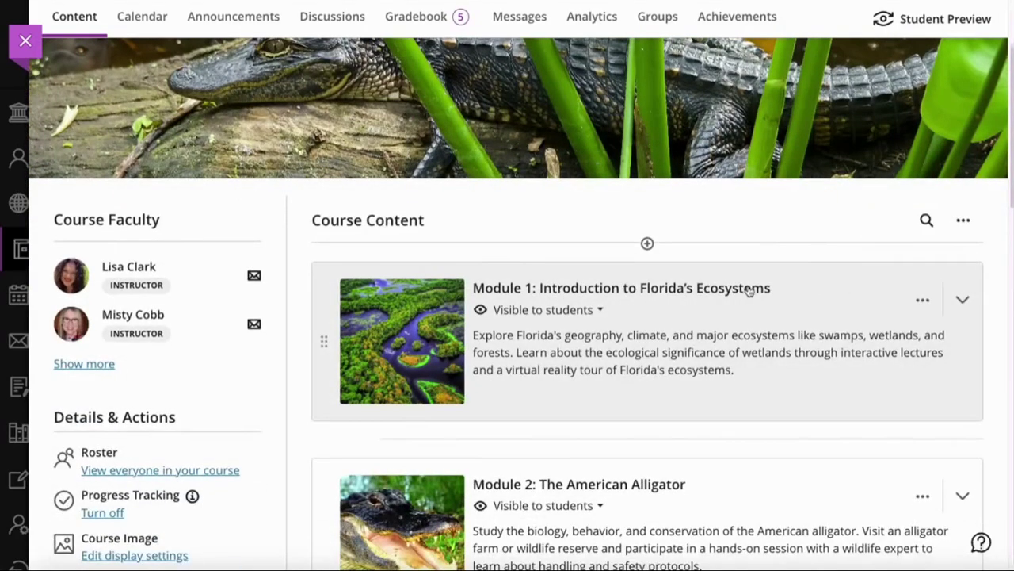
{"action": "left_click", "coordinate": [963, 299]}
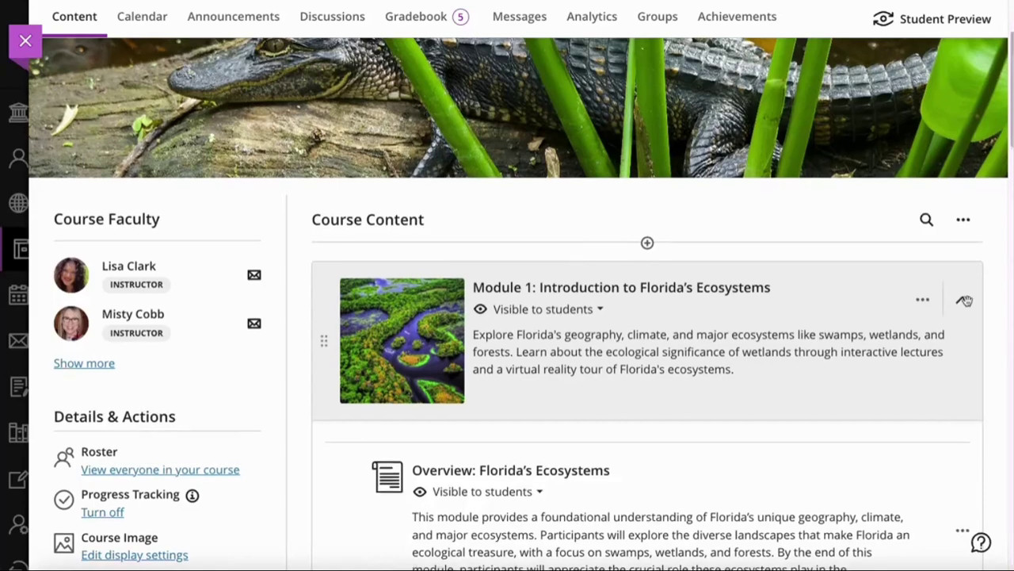
{"action": "scroll", "coordinate": [965, 299], "scroll_direction": "down", "scroll_amount": 3}
{"action": "scroll", "coordinate": [696, 348], "scroll_direction": "down", "scroll_amount": 2}
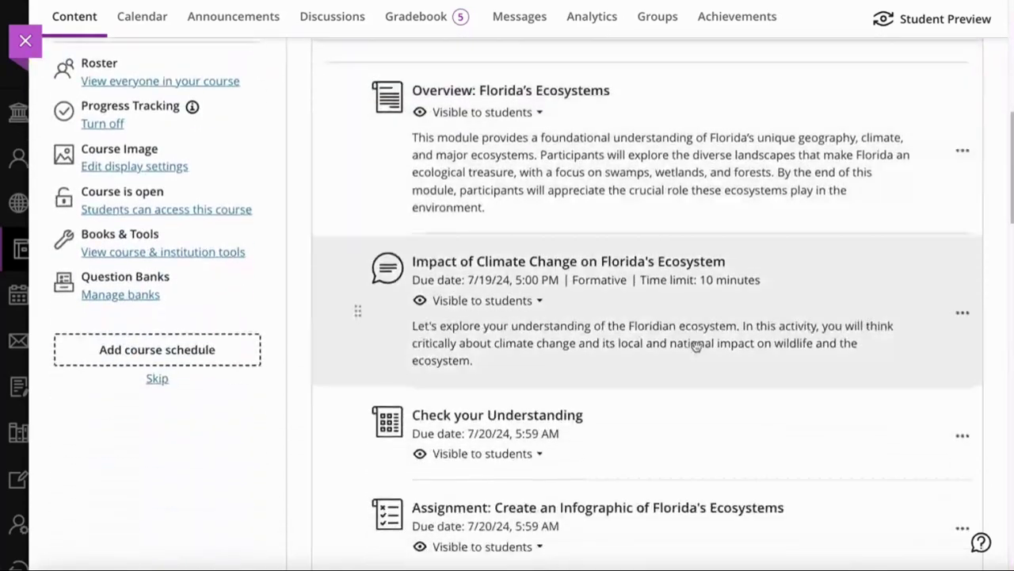
{"action": "scroll", "coordinate": [702, 340], "scroll_direction": "up", "scroll_amount": 3}
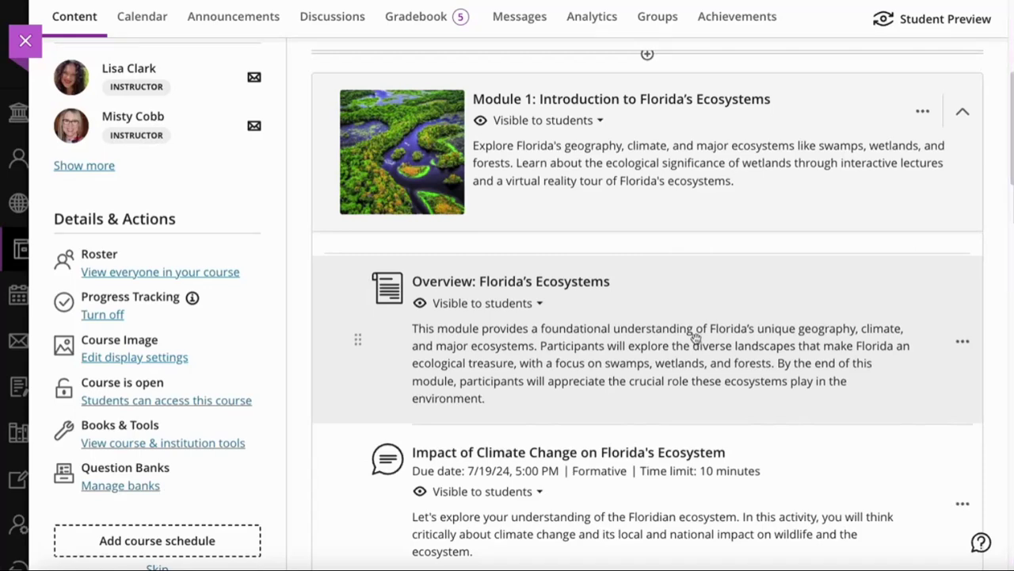
{"action": "scroll", "coordinate": [694, 336], "scroll_direction": "down", "scroll_amount": 3}
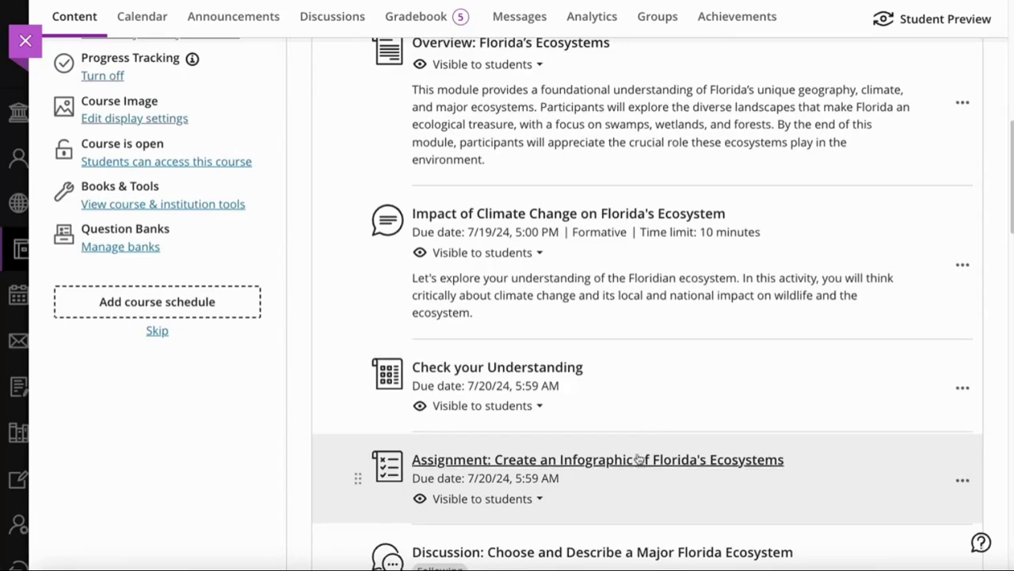
{"action": "left_click", "coordinate": [647, 432]}
Create an AI Conversation item from the Participation and Engagement list
{"action": "left_click", "coordinate": [630, 389]}
{"action": "scroll", "coordinate": [827, 403], "scroll_direction": "down", "scroll_amount": 5}
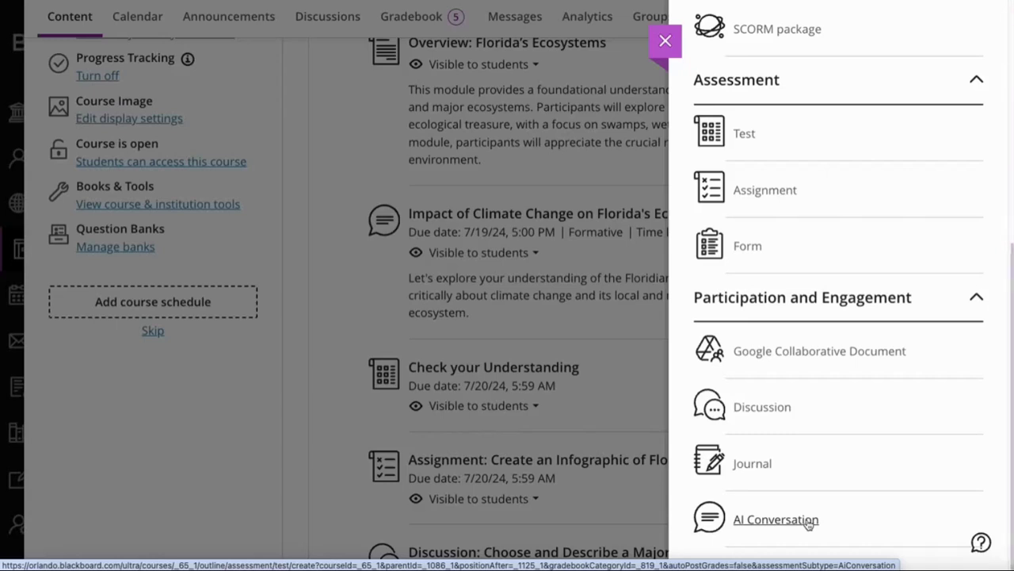
{"action": "left_click", "coordinate": [808, 523]}
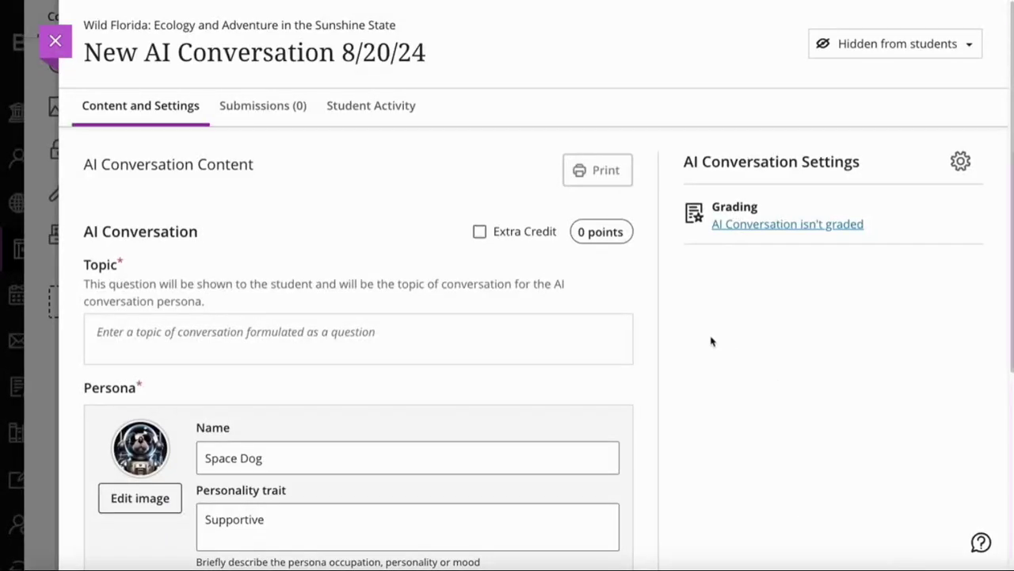
Replace the default title with 'Floridas Ecosystem'
{"action": "left_click", "coordinate": [428, 52]}
{"action": "left_click_drag", "start_coordinate": [428, 52], "coordinate": [86, 52]}
{"action": "type", "text": "Flor"}
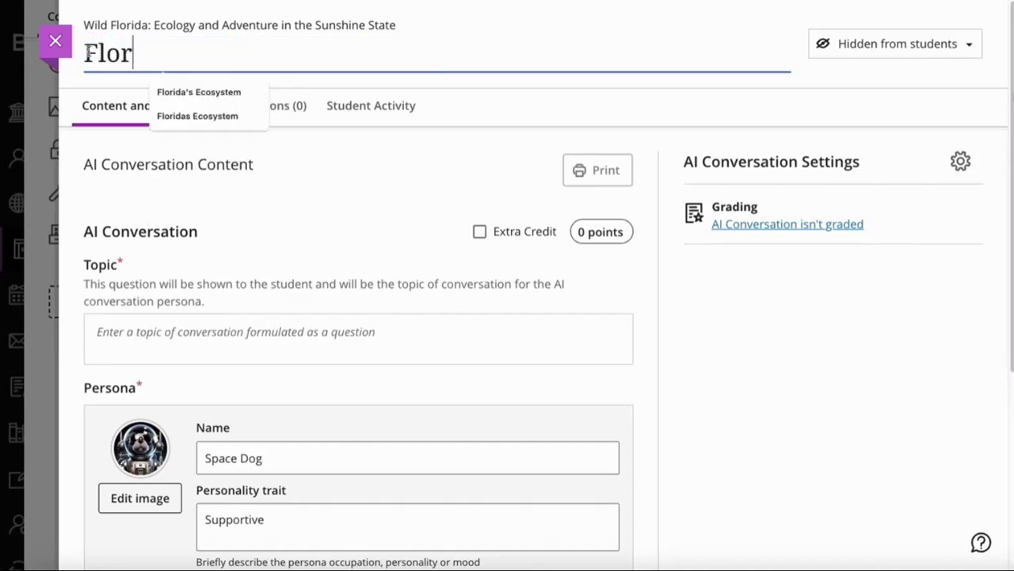
{"action": "left_click", "coordinate": [254, 93]}
{"action": "left_click", "coordinate": [252, 93]}
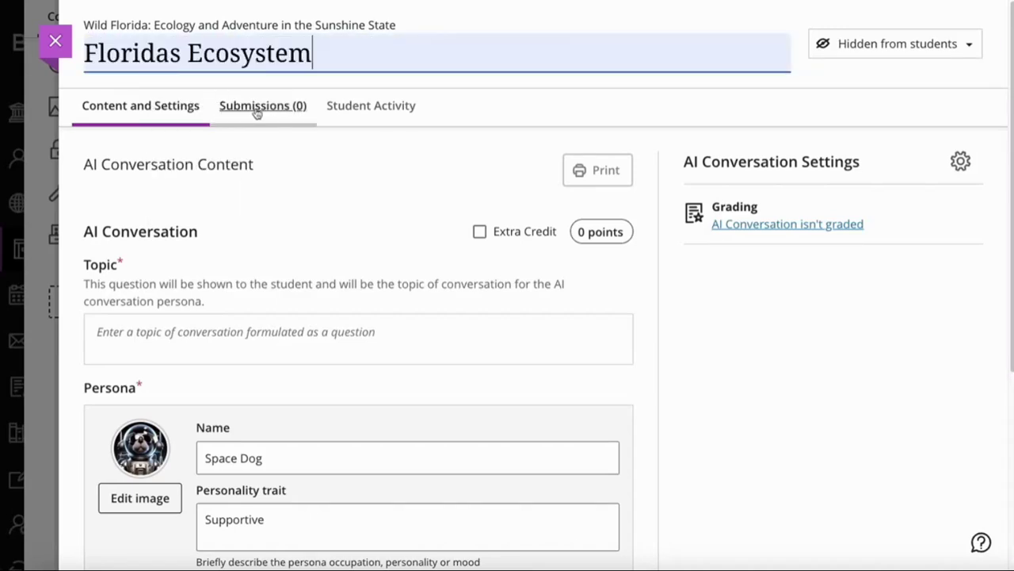
{"action": "left_click", "coordinate": [351, 204]}
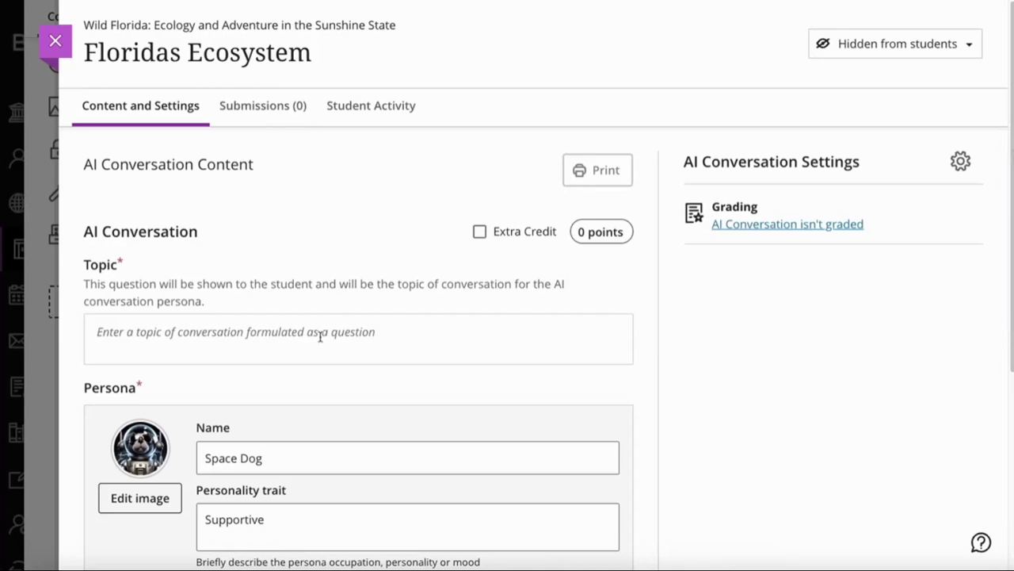
Paste the question about climate change's impact on Florida's Ecosystem as the topic
{"action": "left_click", "coordinate": [320, 336]}
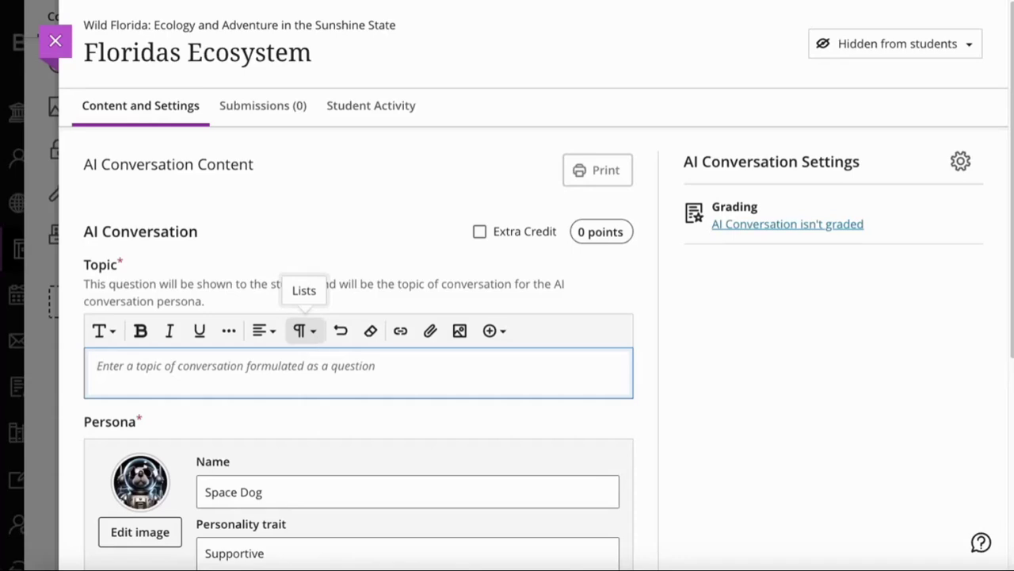
{"action": "type", "text": "What is your current understanding of the impact of climate change on Florida's Ecosystem?"}
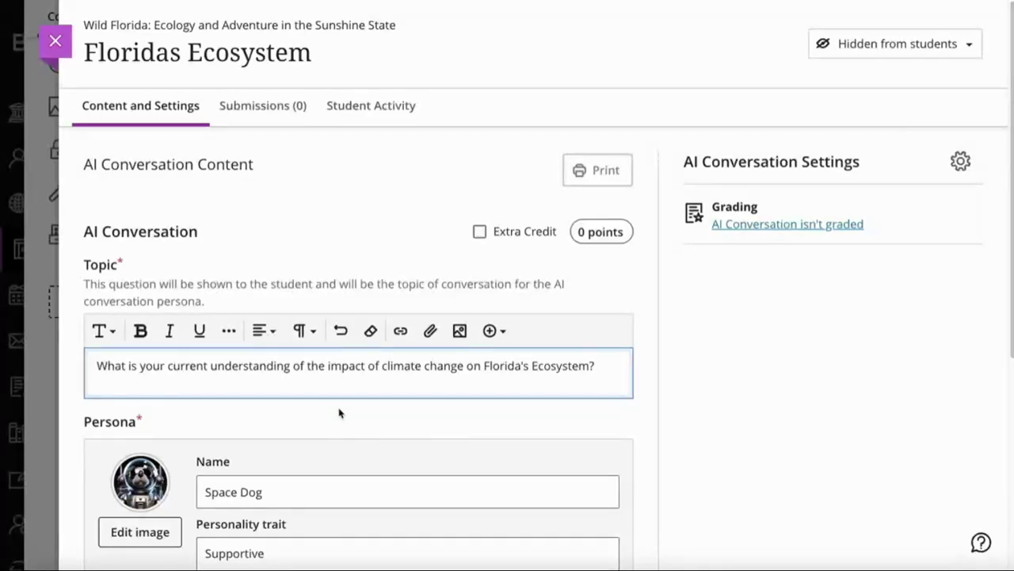
{"action": "scroll", "coordinate": [339, 413], "scroll_direction": "down", "scroll_amount": 1}
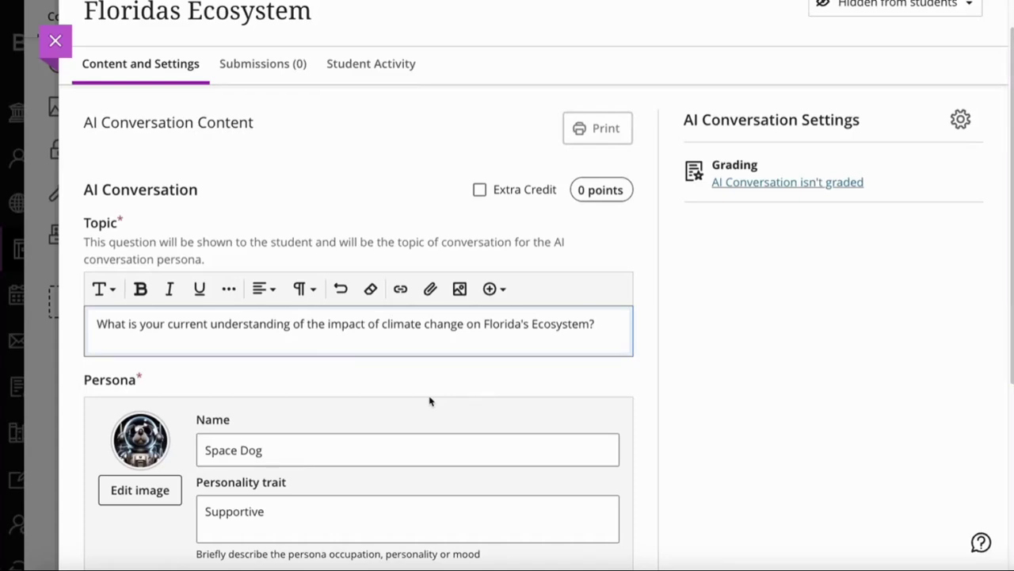
{"action": "scroll", "coordinate": [425, 387], "scroll_direction": "down", "scroll_amount": 1}
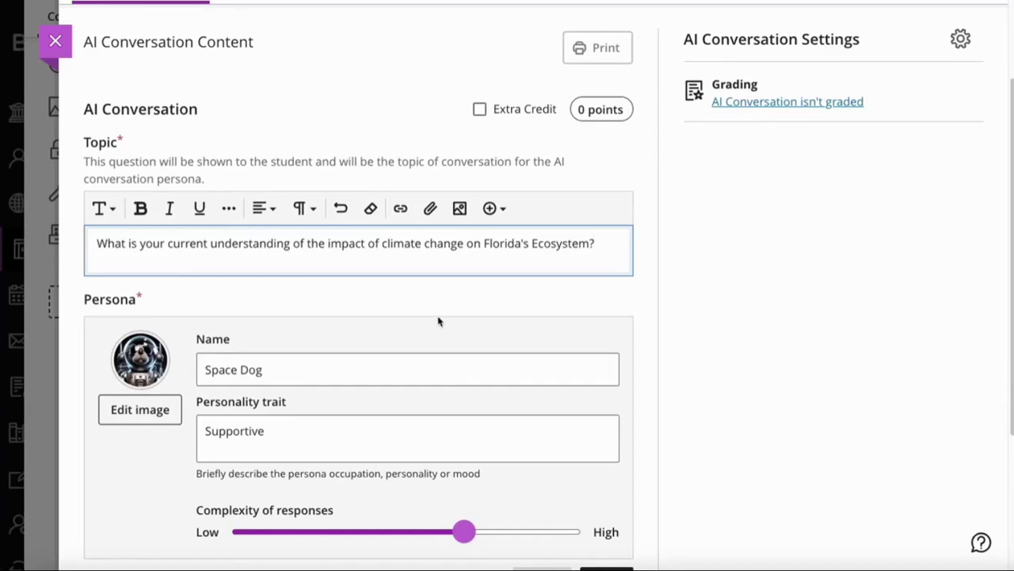
{"action": "left_click", "coordinate": [437, 321]}
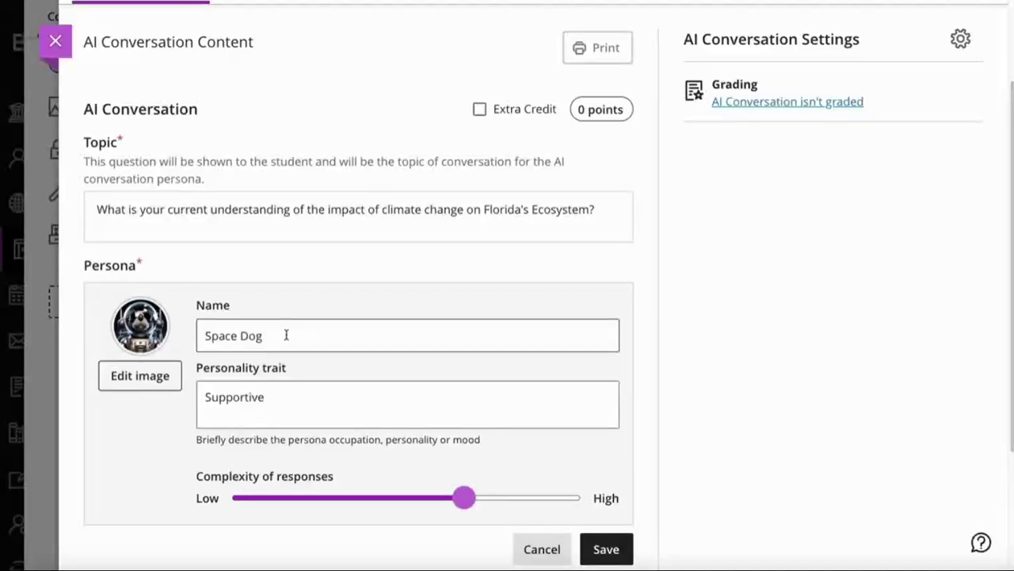
Rename the persona and set its trait to 'Meteorologist, Florida based, light hearted, supportive.'
{"action": "left_click_drag", "start_coordinate": [286, 335], "coordinate": [199, 335]}
{"action": "type", "text": "Sarah Rayney"}
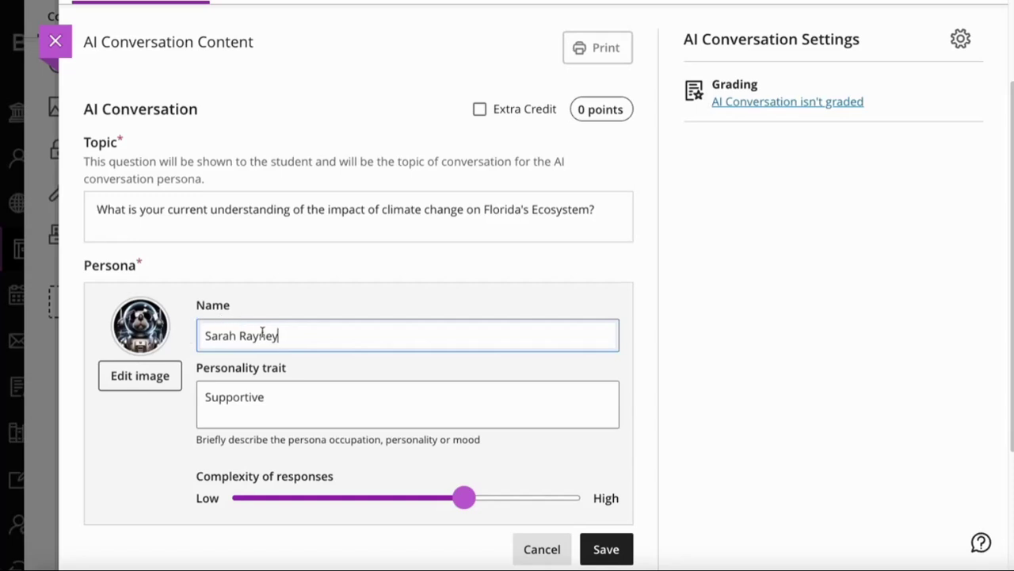
{"action": "left_click_drag", "start_coordinate": [288, 398], "coordinate": [78, 390]}
{"action": "key", "text": "BackSpace"}
{"action": "type", "text": "What is your current understanding of the impact of climate change on Florida's Ecosystem?"}
{"action": "left_click_drag", "start_coordinate": [317, 412], "coordinate": [174, 394]}
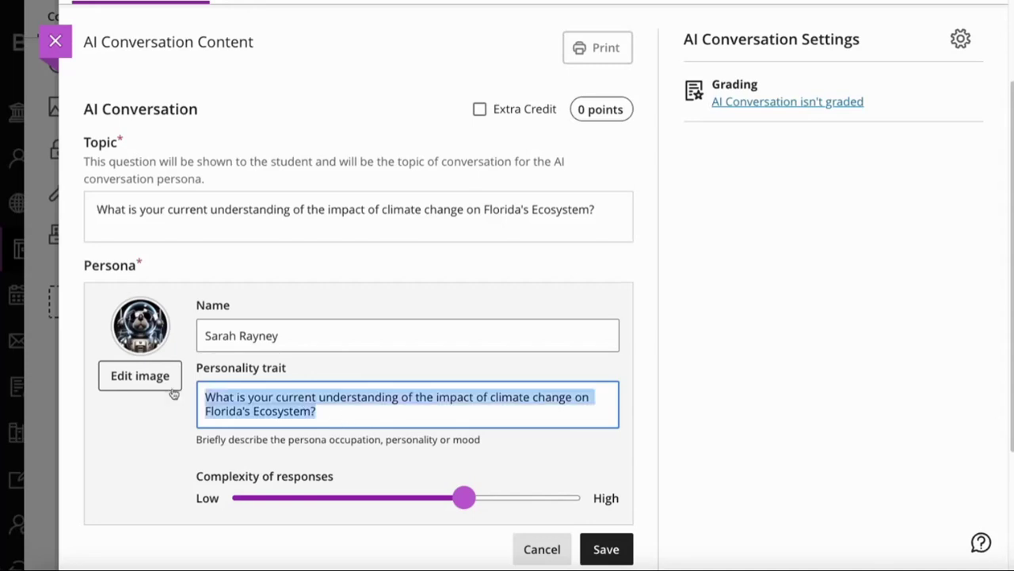
{"action": "type", "text": "Meteorologist, Florida based, light hearted, supportive."}
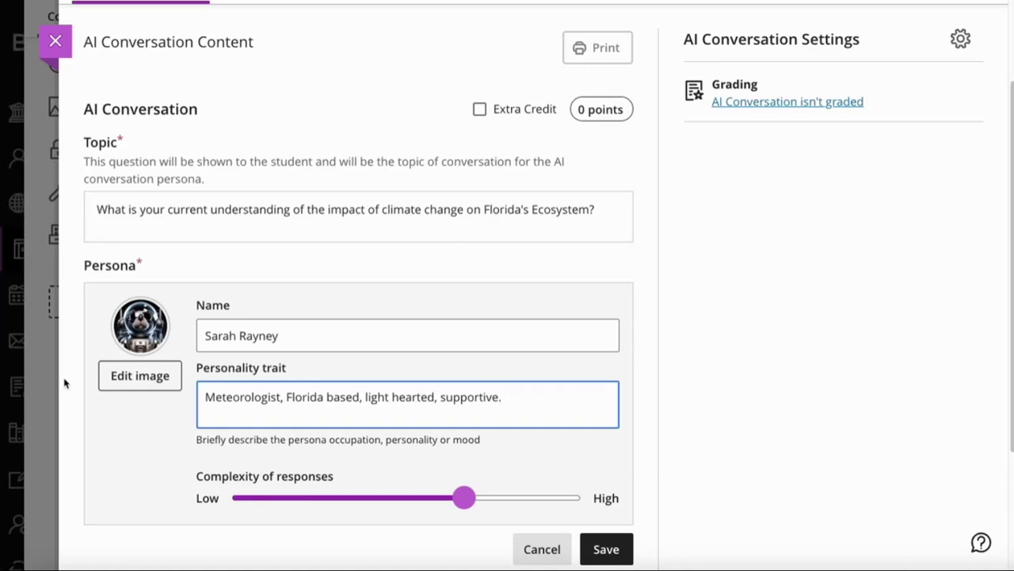
{"action": "left_click", "coordinate": [141, 377]}
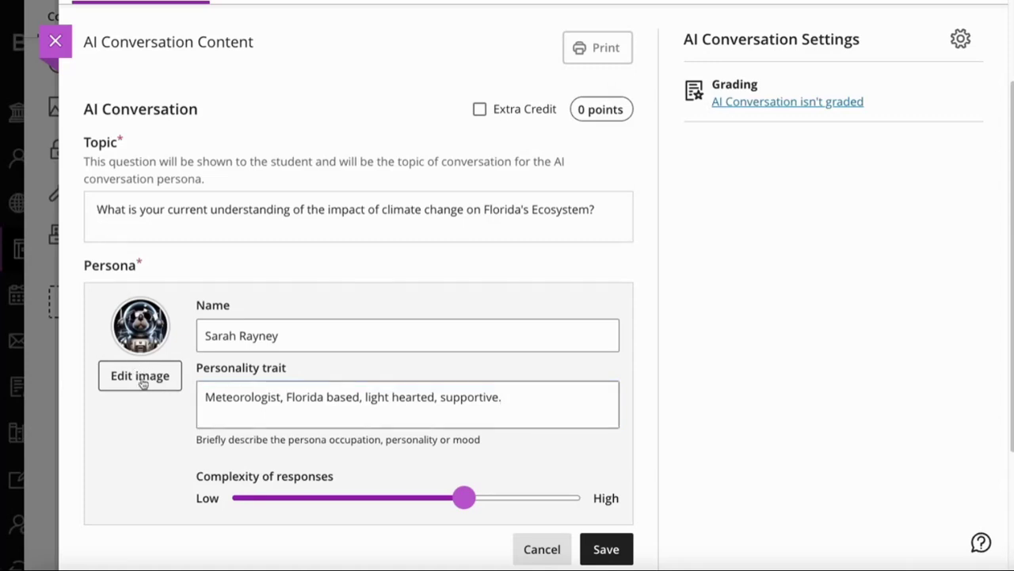
Switch the image source to Generate images and select the woman's portrait
{"action": "left_click", "coordinate": [513, 120]}
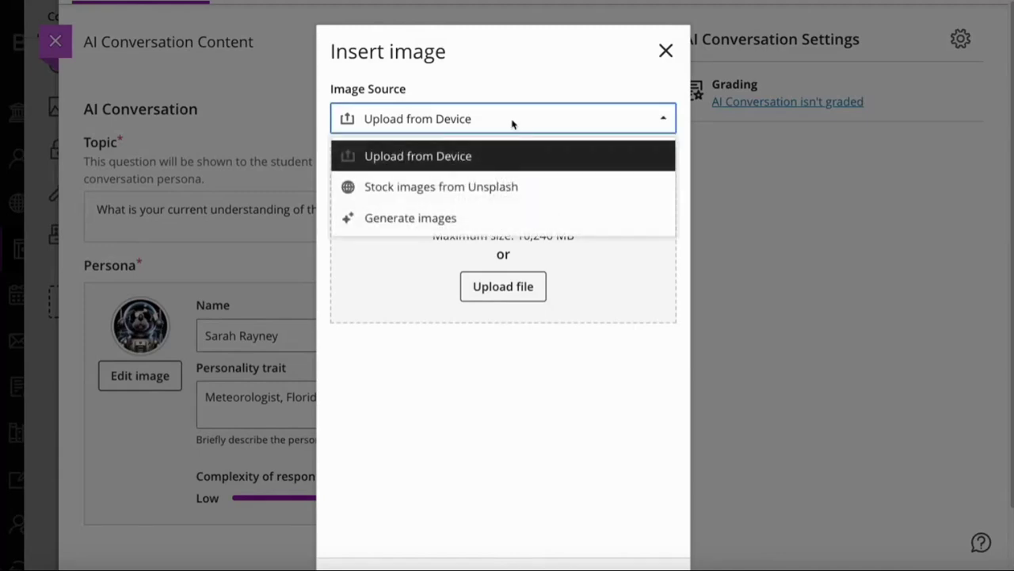
{"action": "left_click", "coordinate": [430, 218]}
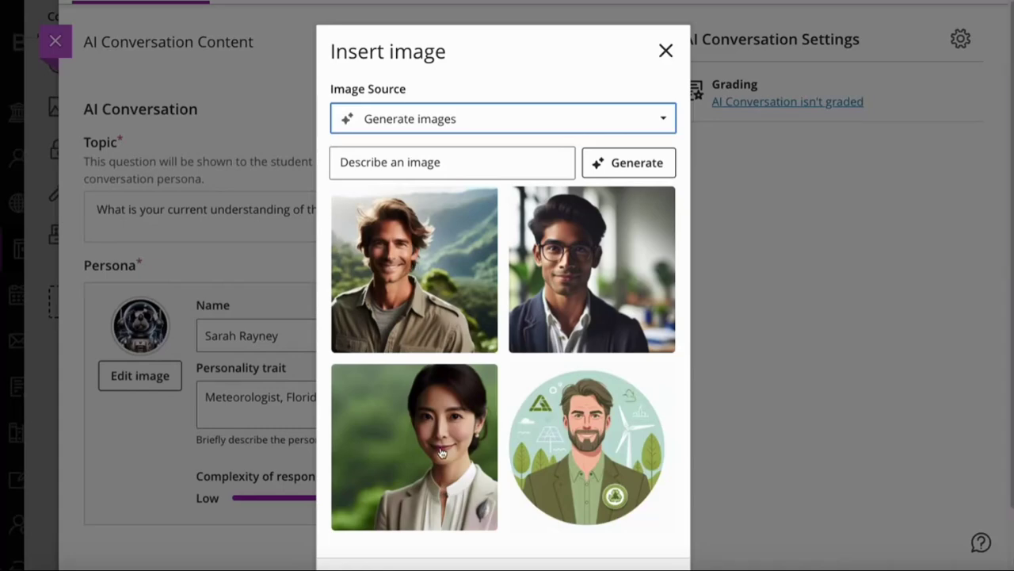
{"action": "left_click", "coordinate": [403, 458]}
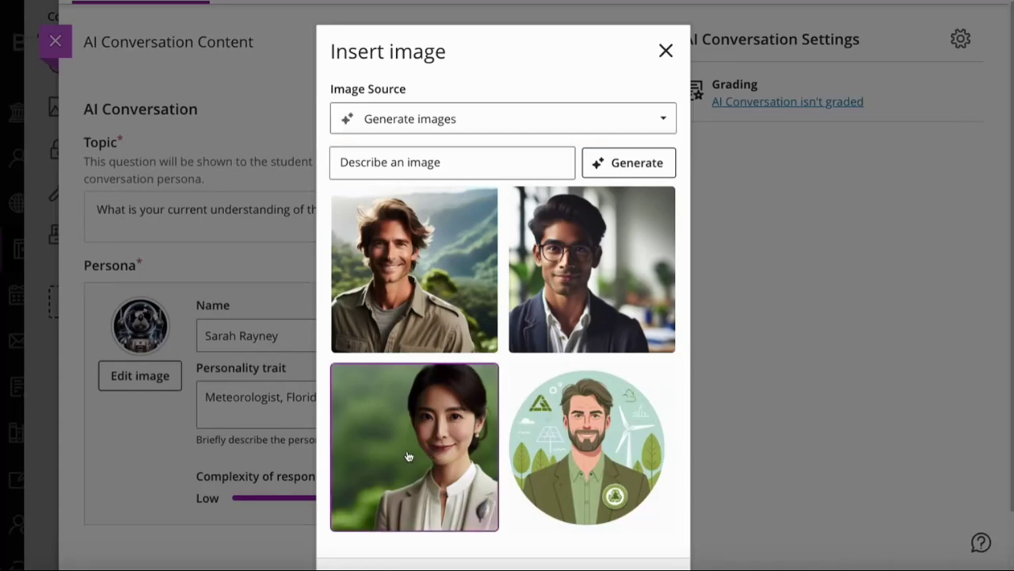
Enlarge and reposition the portrait to centre her face in the crop frame
{"action": "scroll", "coordinate": [444, 456], "scroll_direction": "down", "scroll_amount": 1}
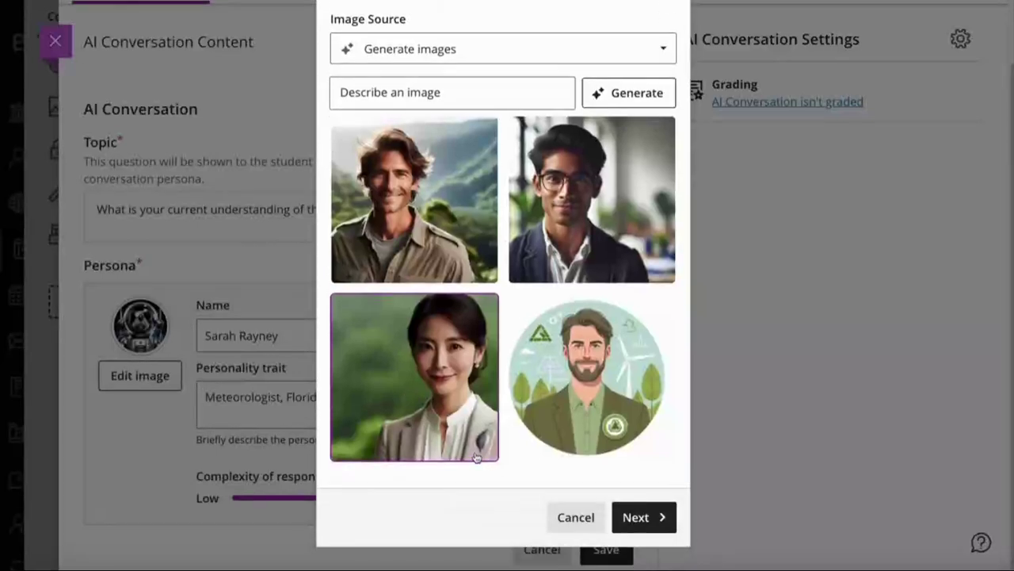
{"action": "left_click", "coordinate": [637, 518]}
{"action": "left_click_drag", "start_coordinate": [388, 342], "coordinate": [428, 341]}
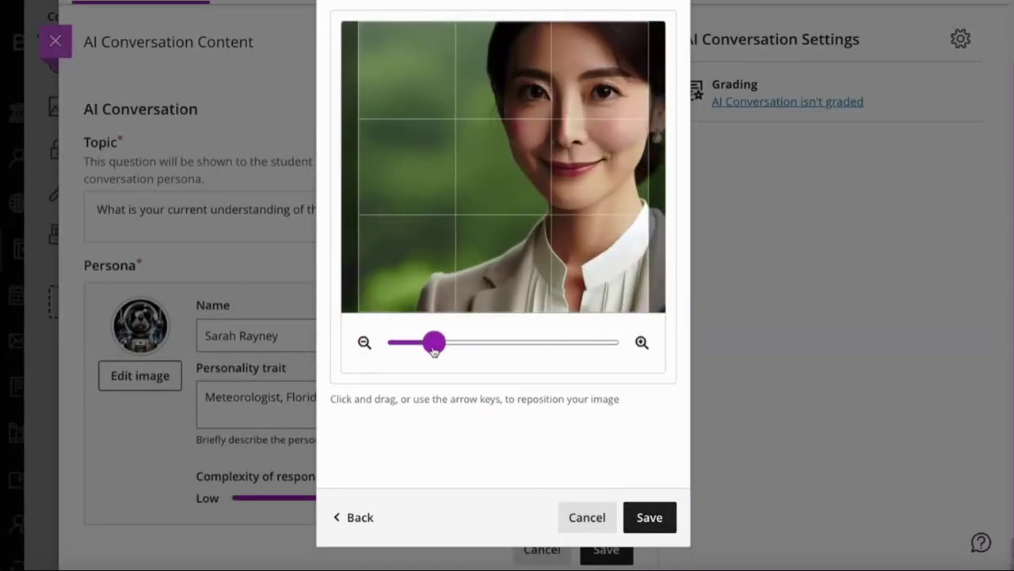
{"action": "left_click_drag", "start_coordinate": [534, 258], "coordinate": [503, 276]}
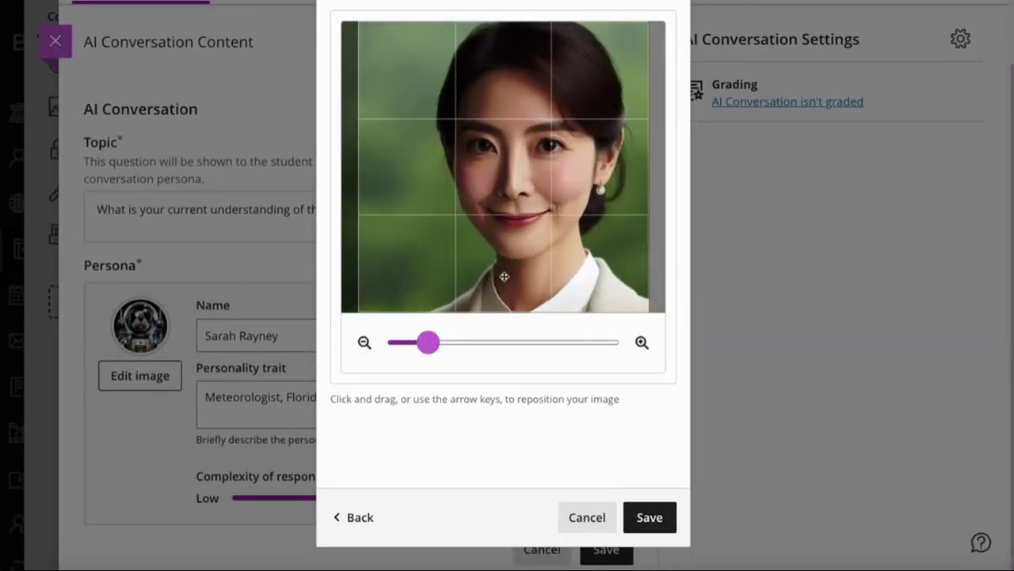
Save the cropped portrait as the avatar, then save the persona details
{"action": "left_click", "coordinate": [648, 517]}
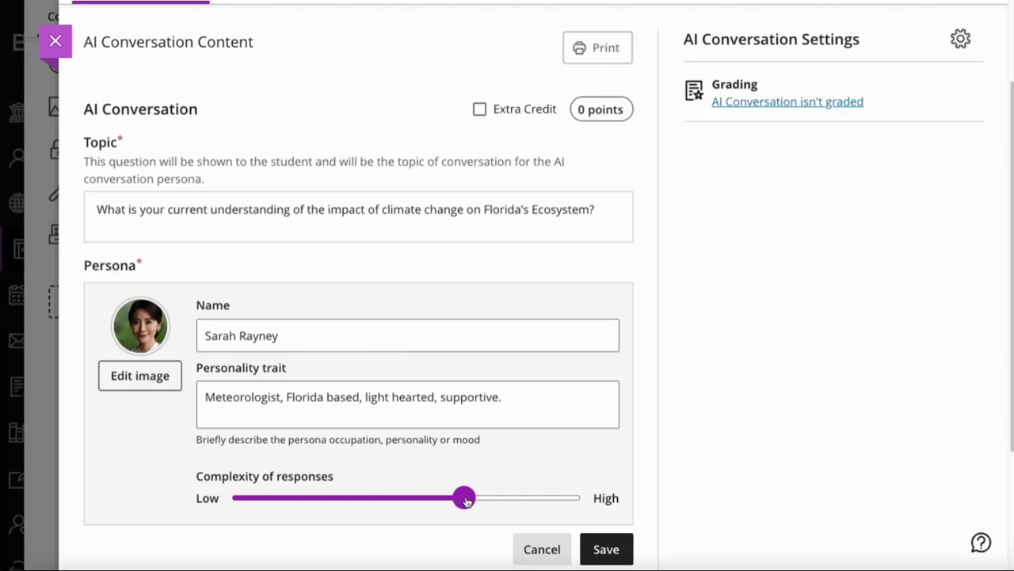
{"action": "scroll", "coordinate": [639, 432], "scroll_direction": "down", "scroll_amount": 1}
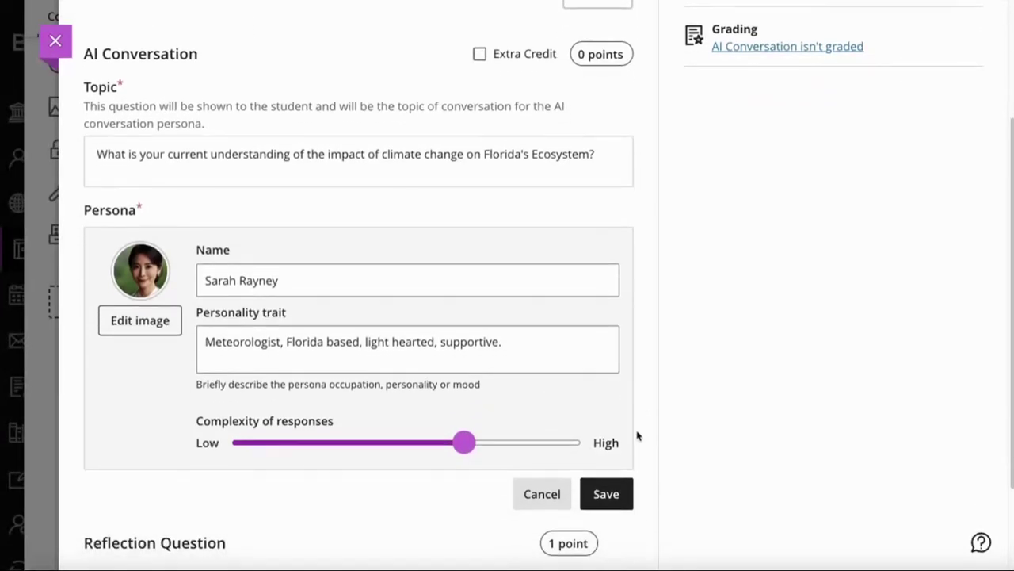
{"action": "scroll", "coordinate": [639, 435], "scroll_direction": "down", "scroll_amount": 2}
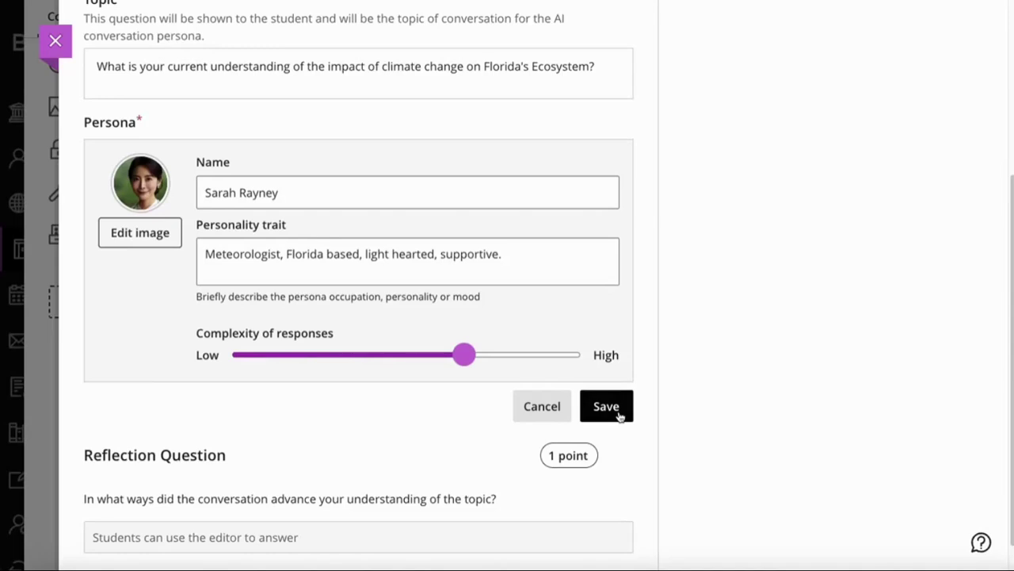
{"action": "left_click", "coordinate": [621, 416]}
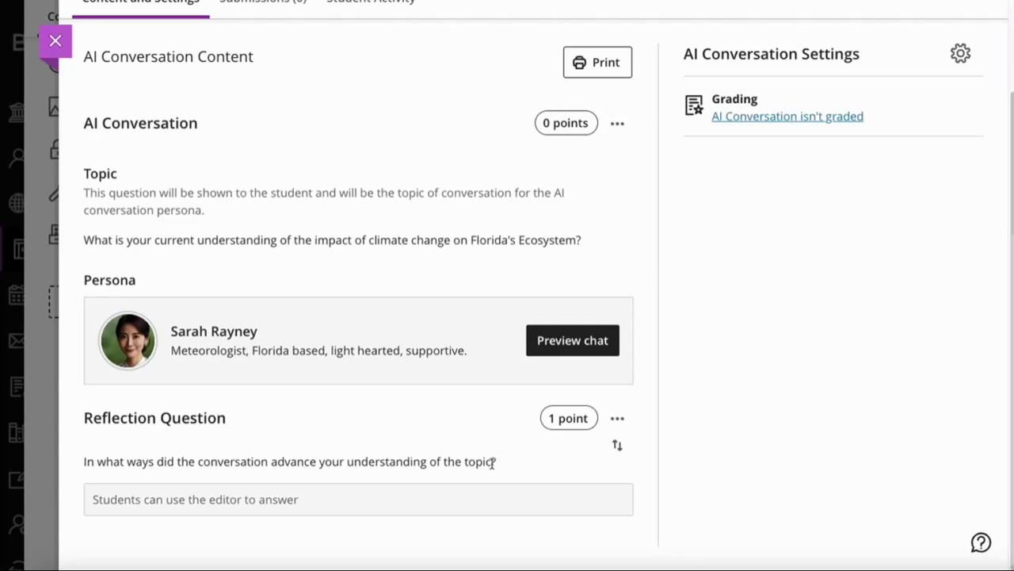
{"action": "left_click", "coordinate": [617, 419]}
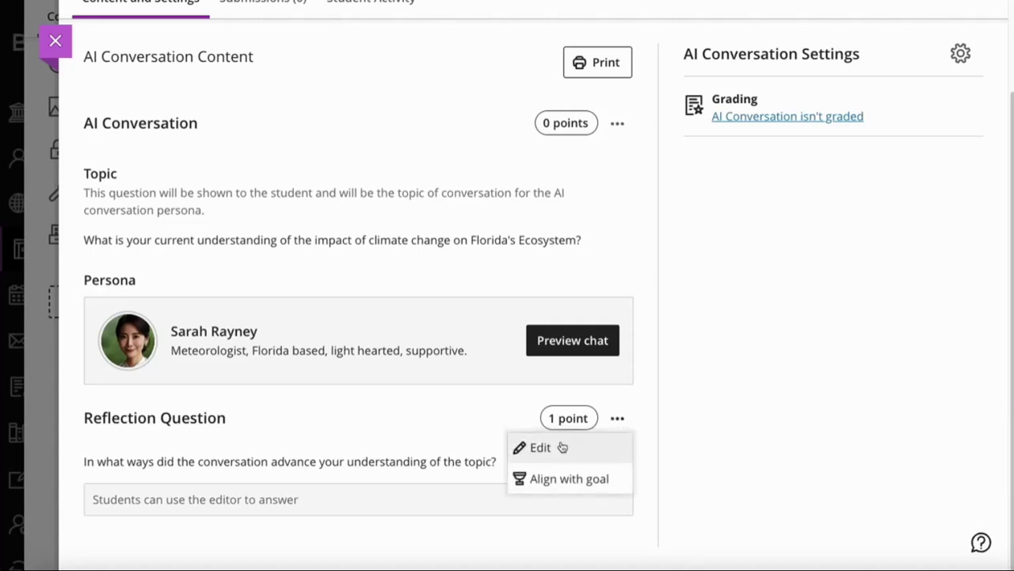
{"action": "left_click", "coordinate": [561, 445]}
{"action": "triple_click", "coordinate": [521, 439]}
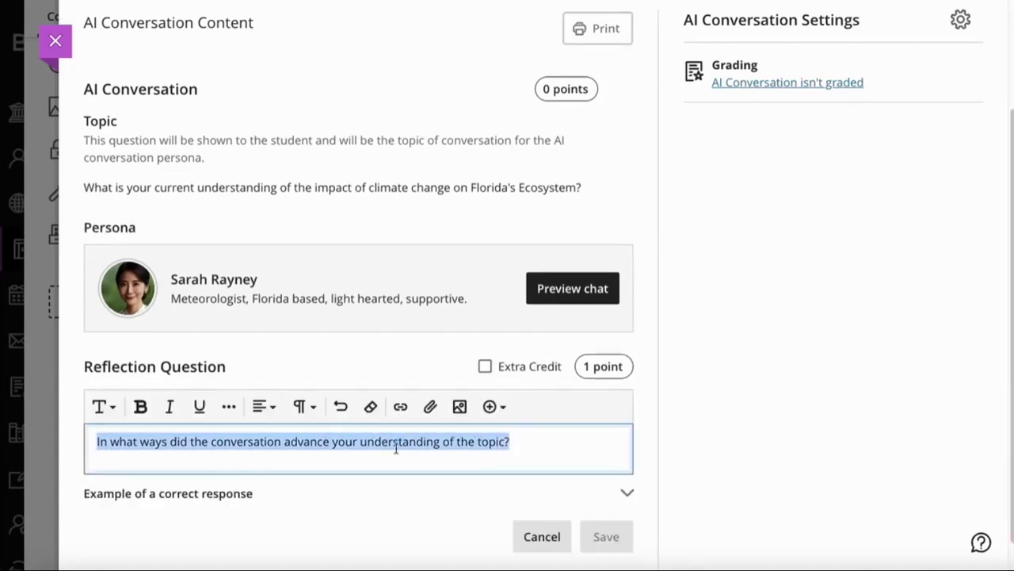
{"action": "left_click", "coordinate": [528, 443]}
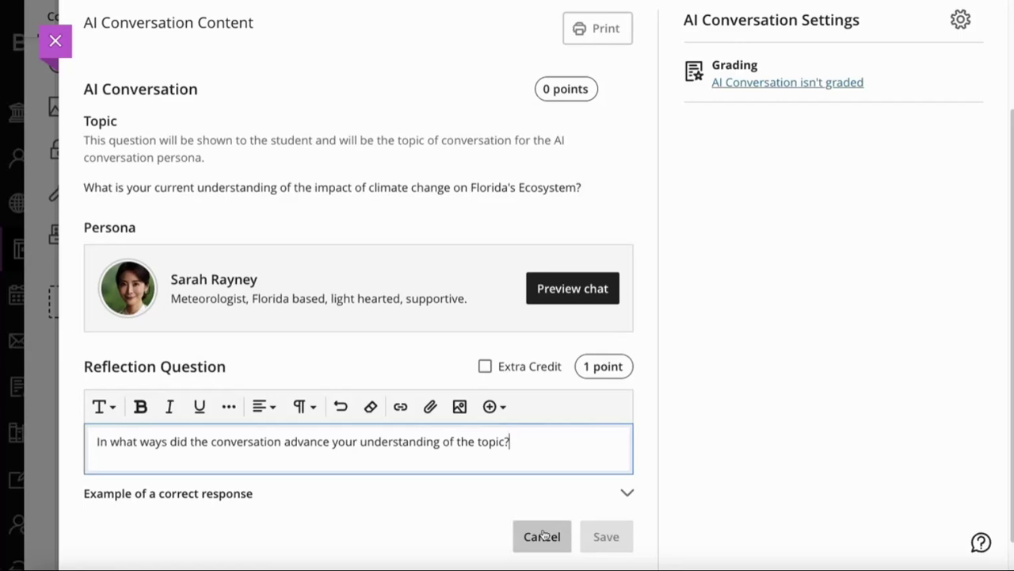
{"action": "left_click", "coordinate": [542, 535]}
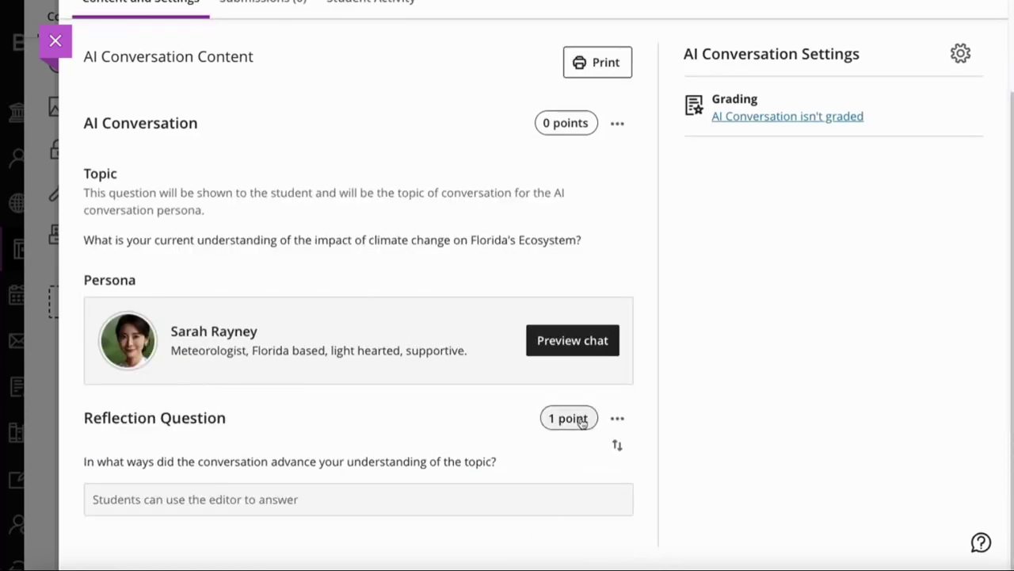
{"action": "scroll", "coordinate": [582, 414], "scroll_direction": "up", "scroll_amount": 3}
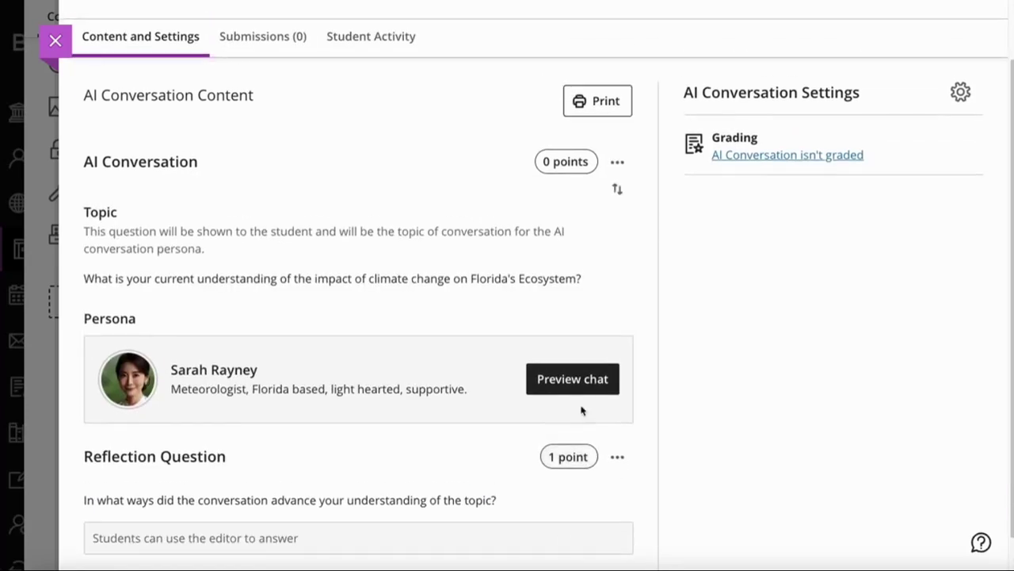
{"action": "scroll", "coordinate": [589, 455], "scroll_direction": "down", "scroll_amount": 2}
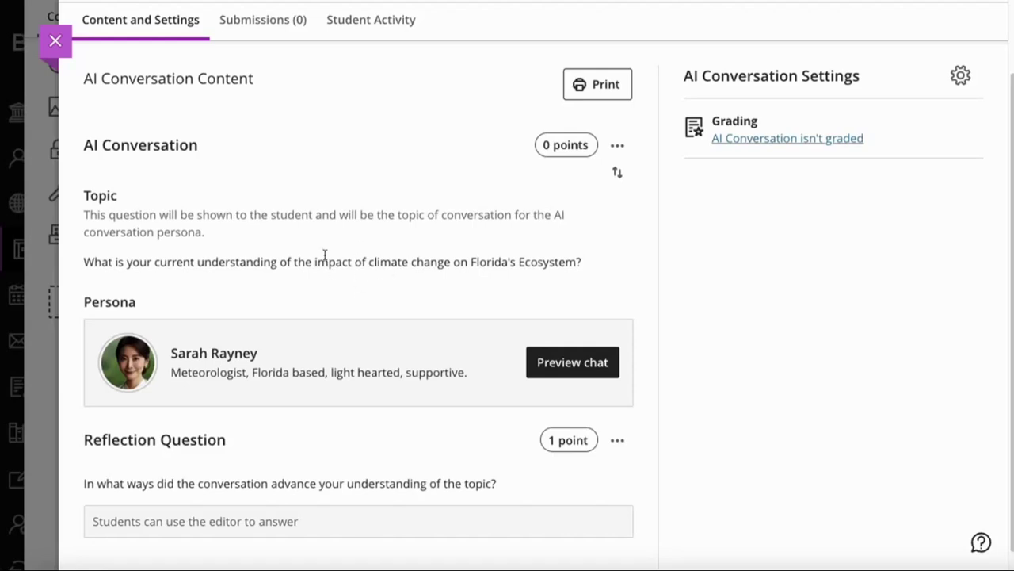
{"action": "left_click", "coordinate": [584, 370]}
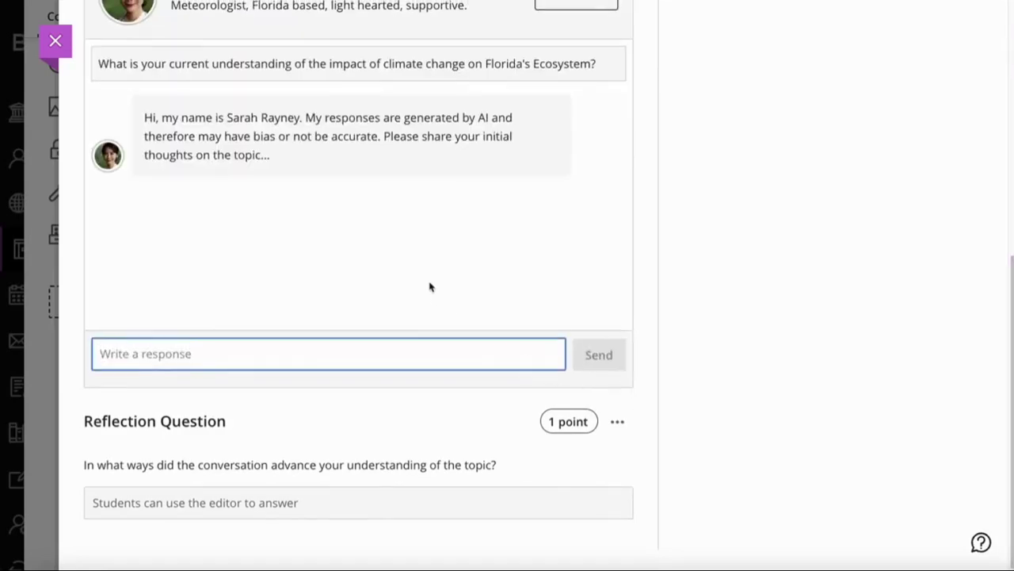
{"action": "scroll", "coordinate": [412, 270], "scroll_direction": "up", "scroll_amount": 1}
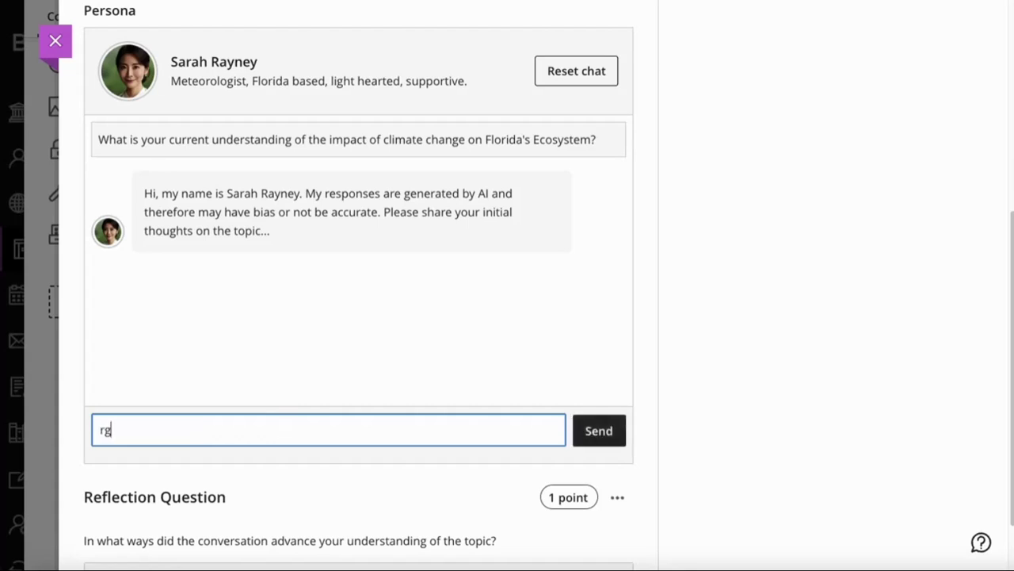
{"action": "type", "text": "A key problem for Florida is the low lying coastline. With an expected rise is sea levels over the coming decades, its anticipated that this will have a huge impact on costal communities and habitats. I am particularly concerned with the everglade region."}
{"action": "left_click", "coordinate": [607, 472]}
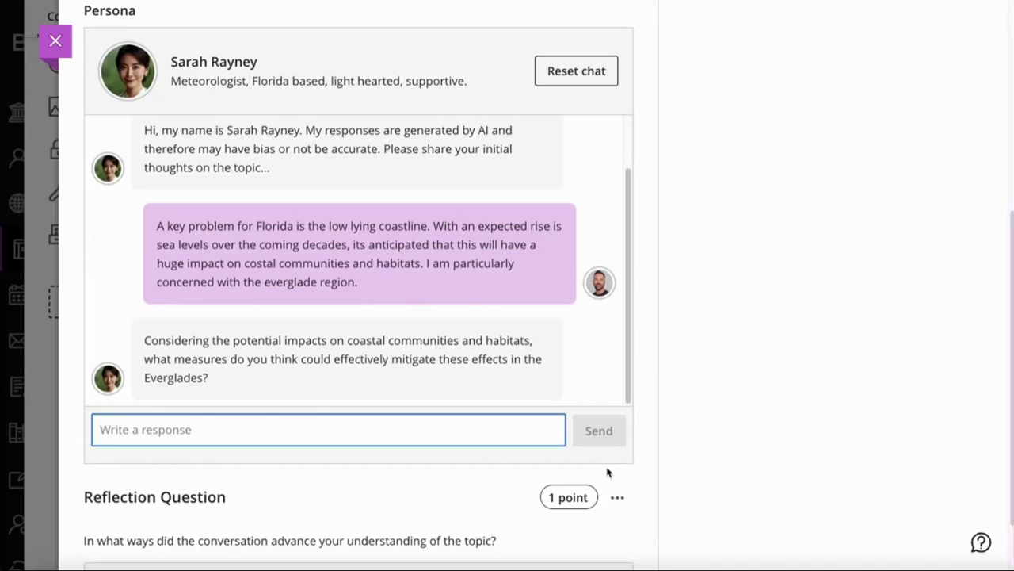
{"action": "type", "text": "If low lying ground in the everglades is permanently flooded, this will provide less habitable spaces for wildlife to live. Efforts to create more natural water flows might help protect the everglades, even in the short term."}
{"action": "left_click", "coordinate": [607, 454]}
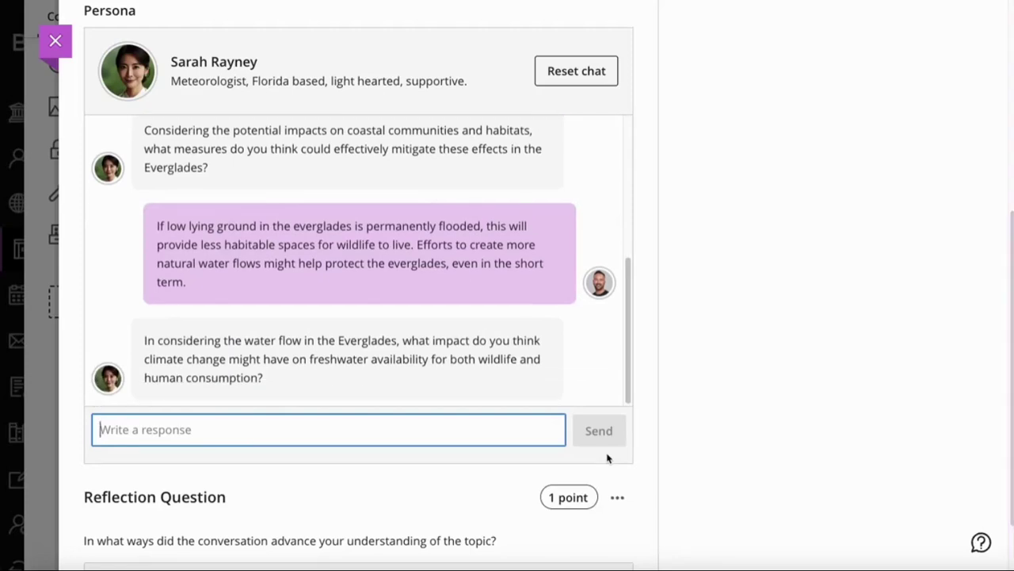
{"action": "type", "text": "I am concerned that some wildlife species will need to move north to escape higher heat and saltwater intrusion into Florida's Everglades"}
{"action": "left_click", "coordinate": [596, 442]}
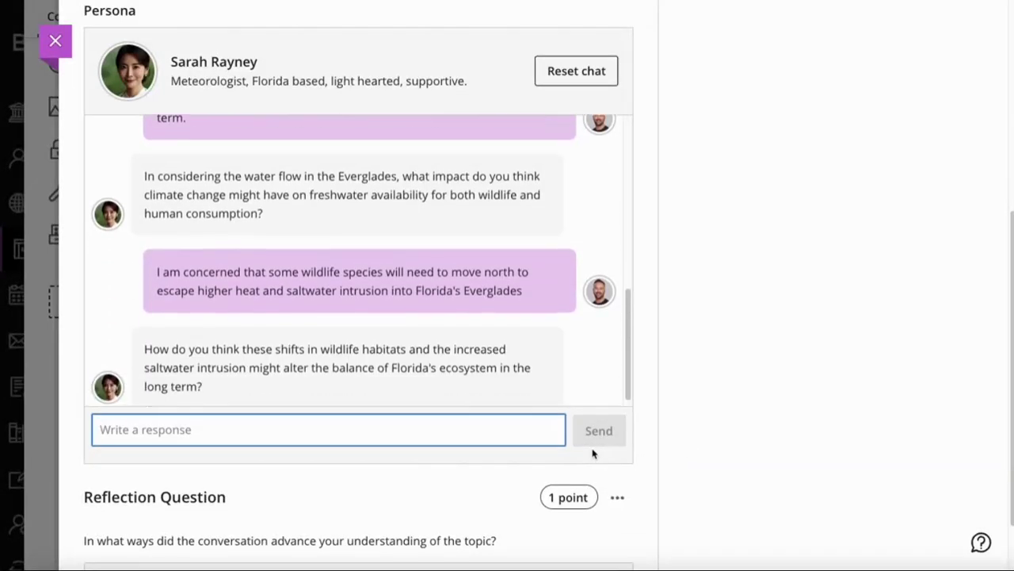
{"action": "scroll", "coordinate": [543, 312], "scroll_direction": "up", "scroll_amount": 2}
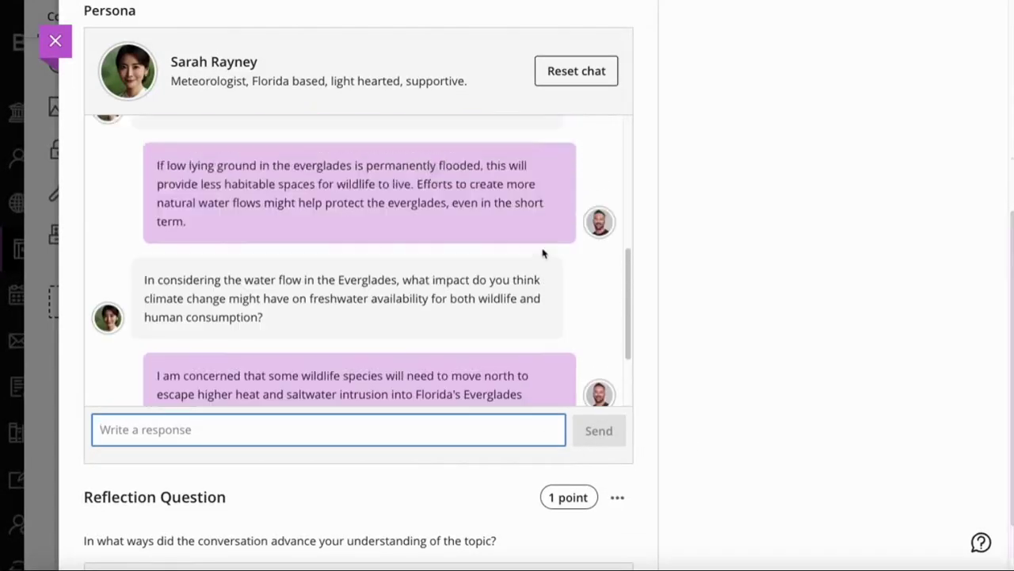
{"action": "left_click", "coordinate": [591, 79]}
{"action": "scroll", "coordinate": [761, 251], "scroll_direction": "up", "scroll_amount": 2}
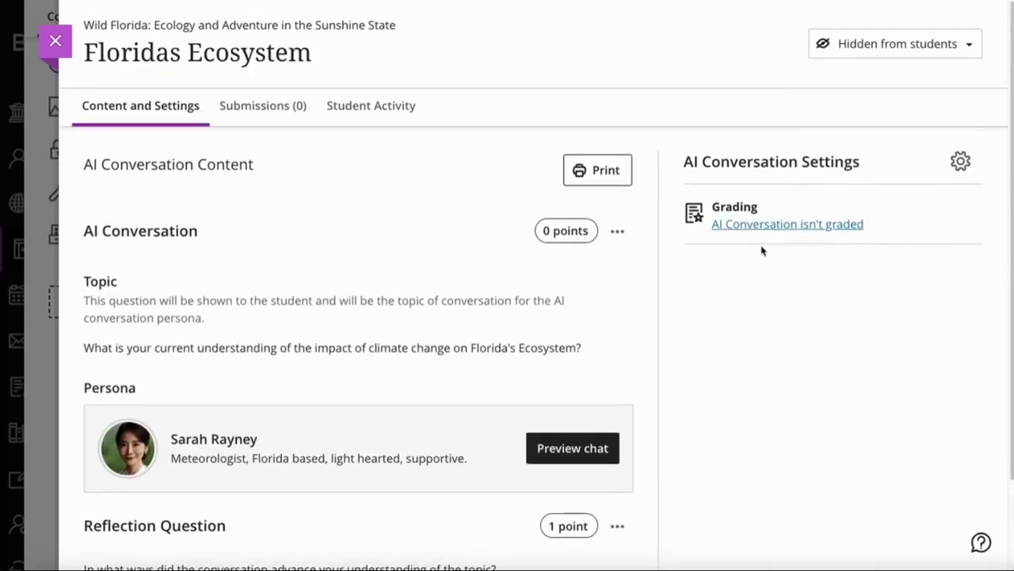
{"action": "left_click", "coordinate": [960, 162]}
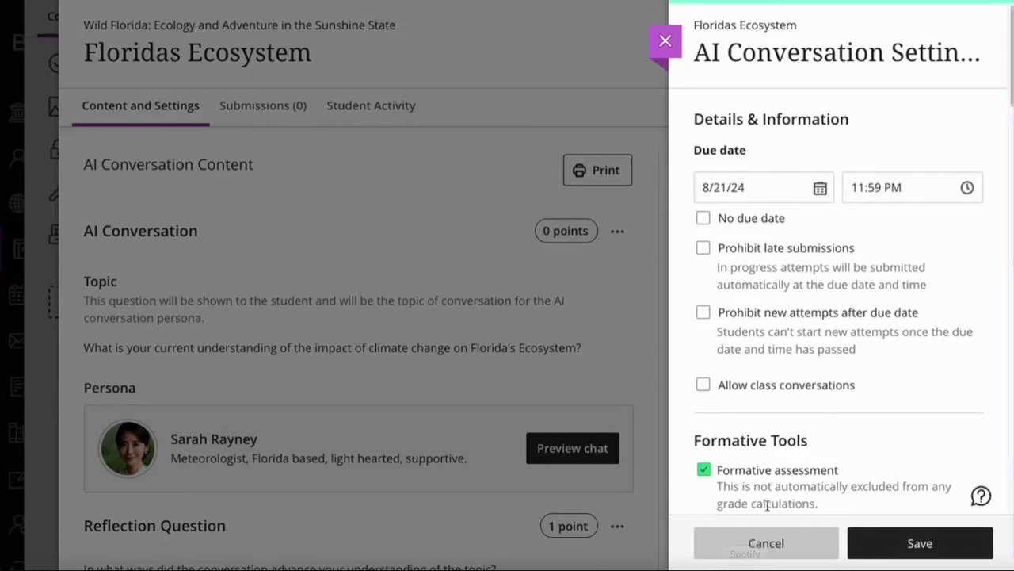
{"action": "scroll", "coordinate": [793, 410], "scroll_direction": "down", "scroll_amount": 2}
{"action": "scroll", "coordinate": [797, 412], "scroll_direction": "up", "scroll_amount": 1}
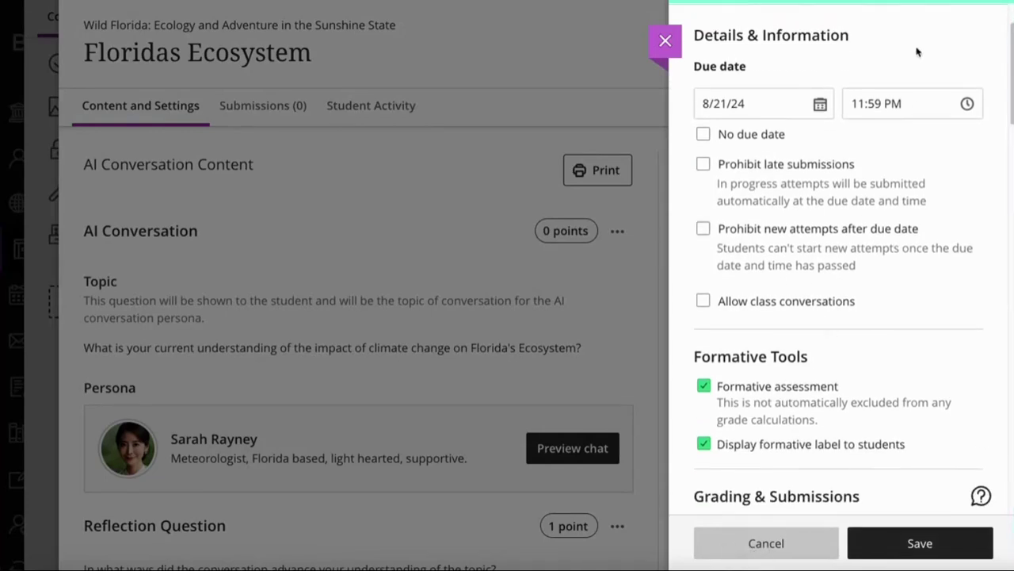
{"action": "scroll", "coordinate": [899, 351], "scroll_direction": "down", "scroll_amount": 3}
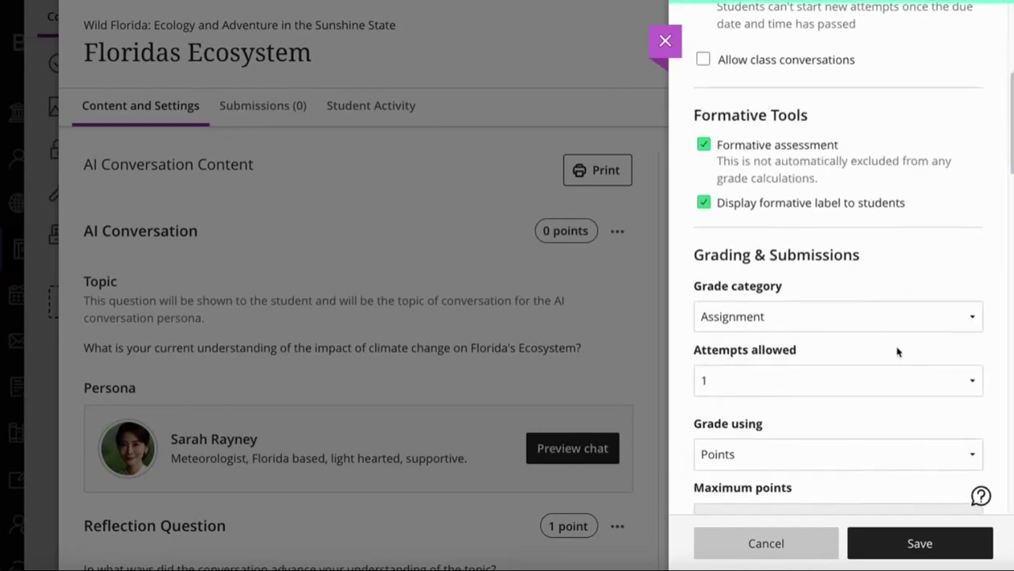
{"action": "scroll", "coordinate": [898, 351], "scroll_direction": "down", "scroll_amount": 2}
{"action": "scroll", "coordinate": [899, 351], "scroll_direction": "down", "scroll_amount": 10}
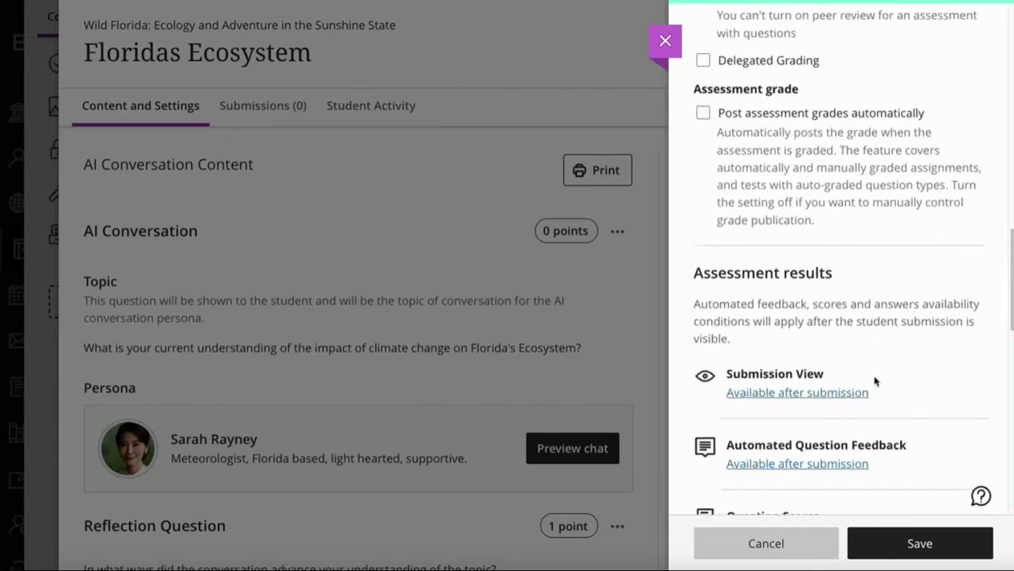
{"action": "scroll", "coordinate": [880, 349], "scroll_direction": "down", "scroll_amount": 3}
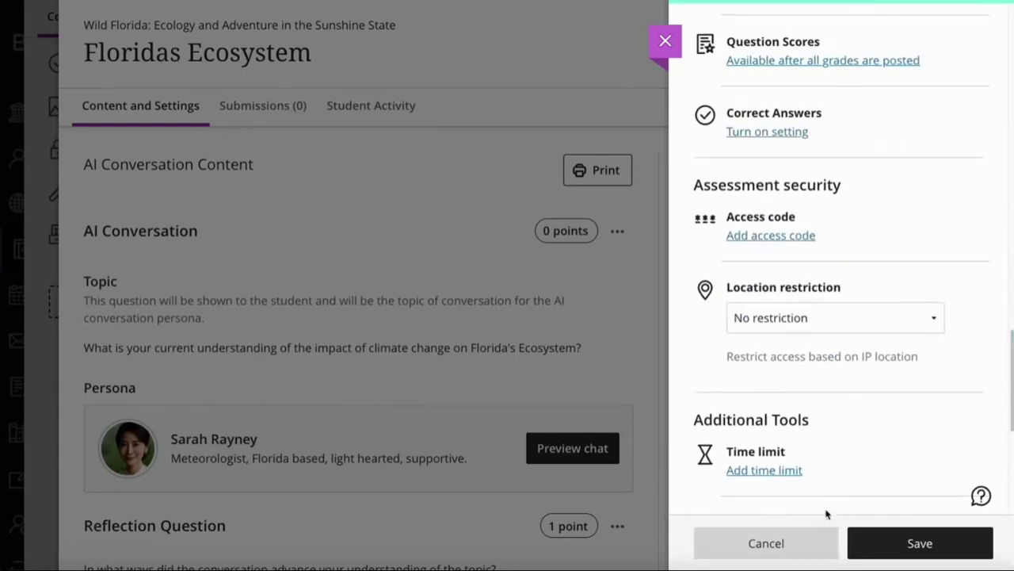
{"action": "scroll", "coordinate": [824, 492], "scroll_direction": "up", "scroll_amount": 15}
{"action": "scroll", "coordinate": [824, 492], "scroll_direction": "up", "scroll_amount": 4}
{"action": "scroll", "coordinate": [828, 499], "scroll_direction": "down", "scroll_amount": 14}
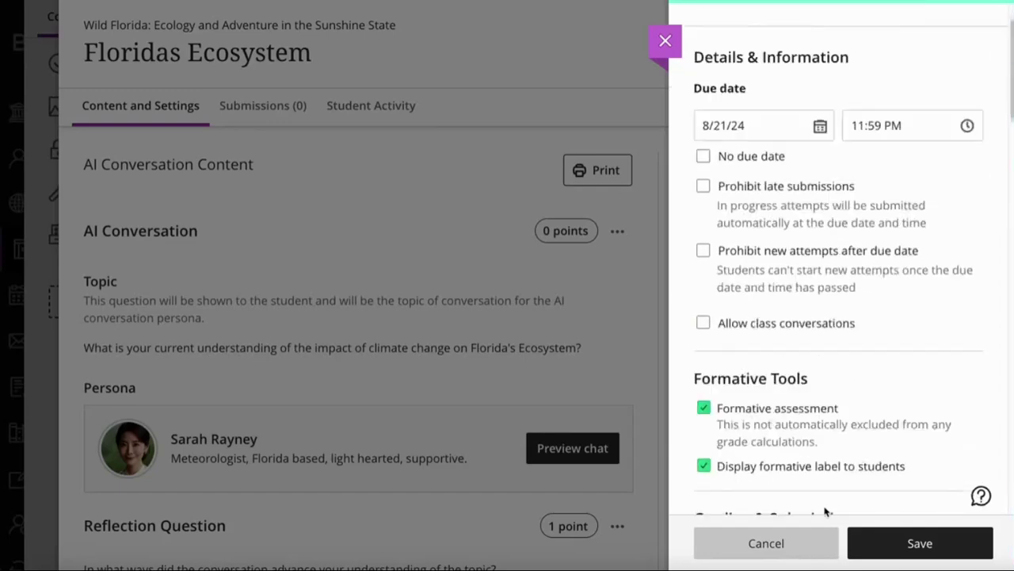
{"action": "scroll", "coordinate": [832, 485], "scroll_direction": "down", "scroll_amount": 2}
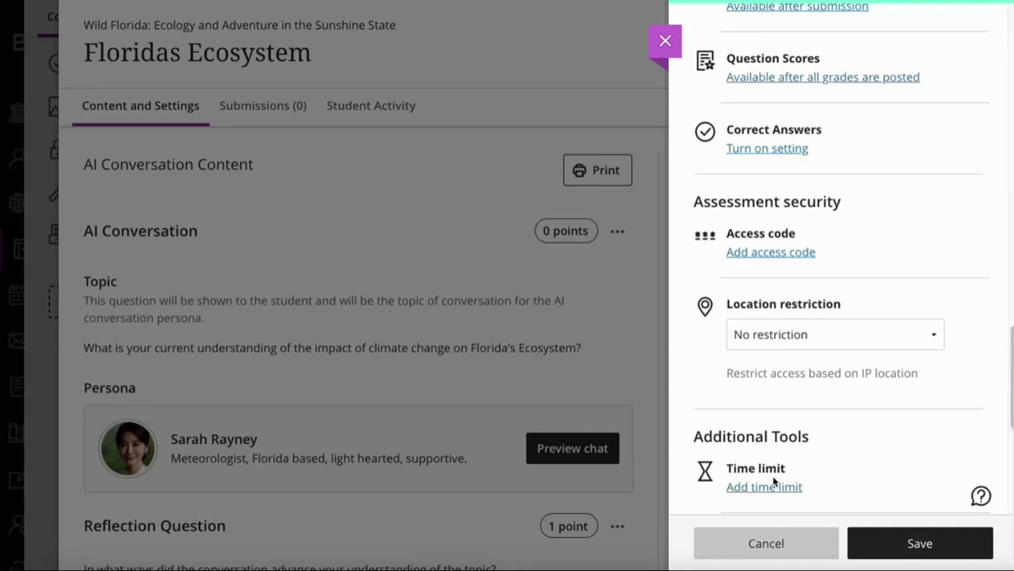
{"action": "left_click", "coordinate": [788, 540]}
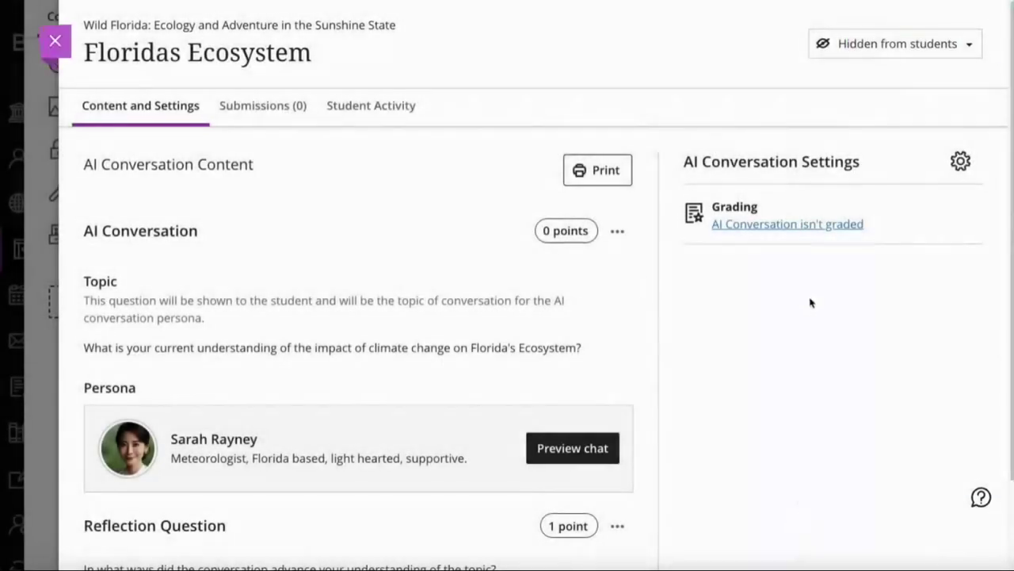
Make Floridas Ecosystem visible to students and return to course content
{"action": "left_click", "coordinate": [872, 50]}
{"action": "left_click", "coordinate": [865, 75]}
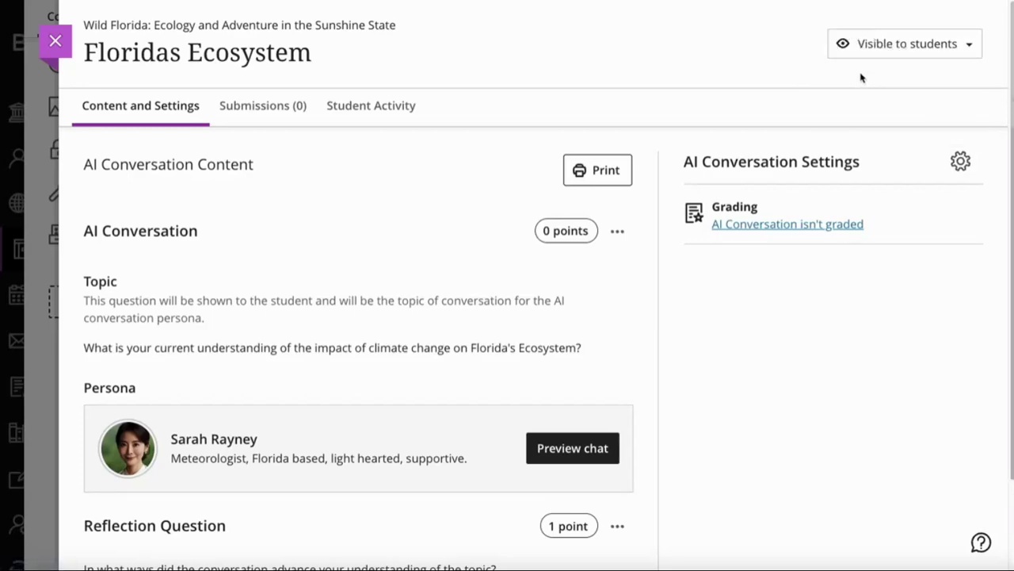
{"action": "left_click", "coordinate": [63, 50]}
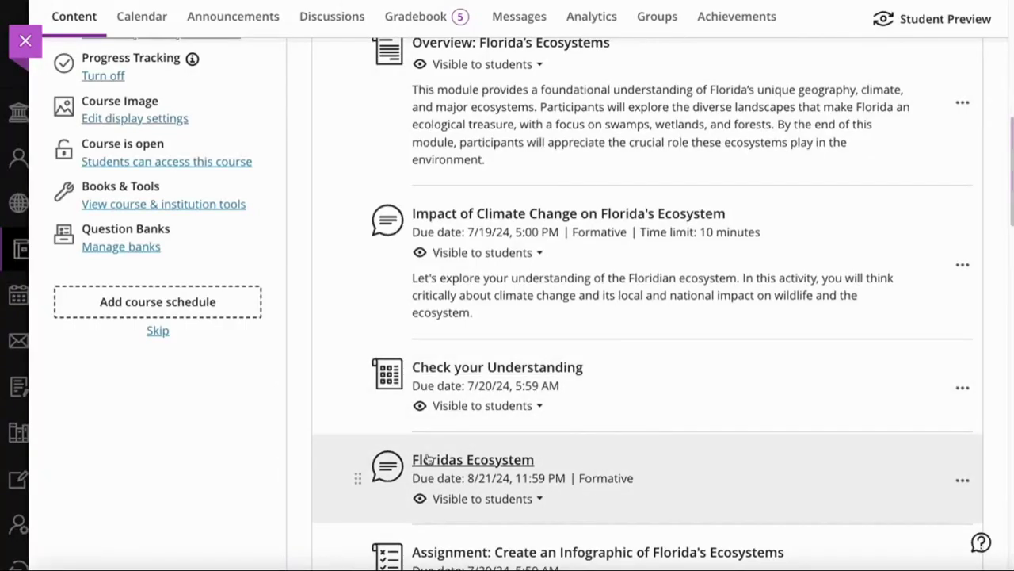
Close the Wild Florida course and sign out of the instructor account
{"action": "left_click", "coordinate": [26, 41]}
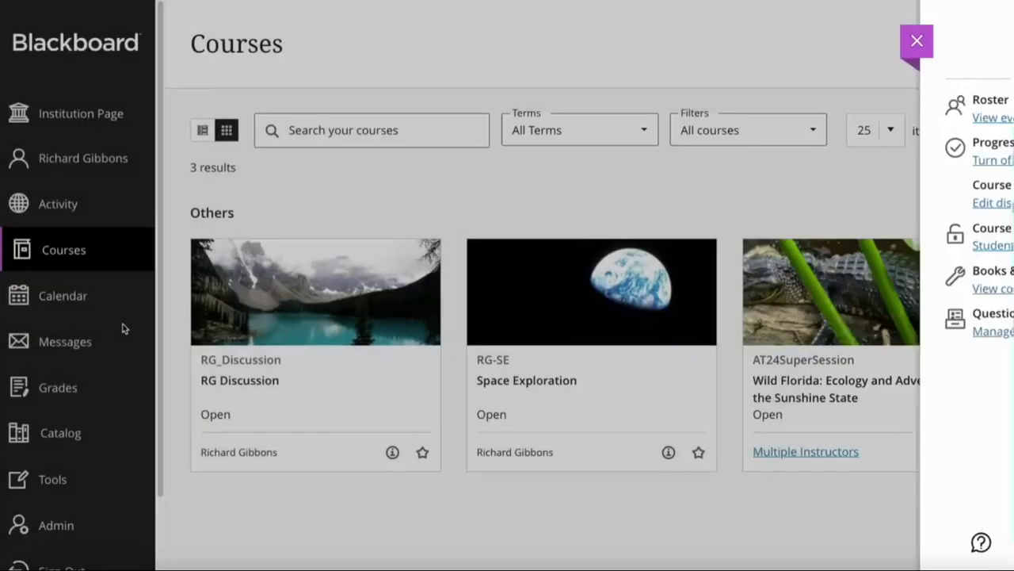
{"action": "scroll", "coordinate": [75, 523], "scroll_direction": "down", "scroll_amount": 1}
{"action": "left_click", "coordinate": [73, 546]}
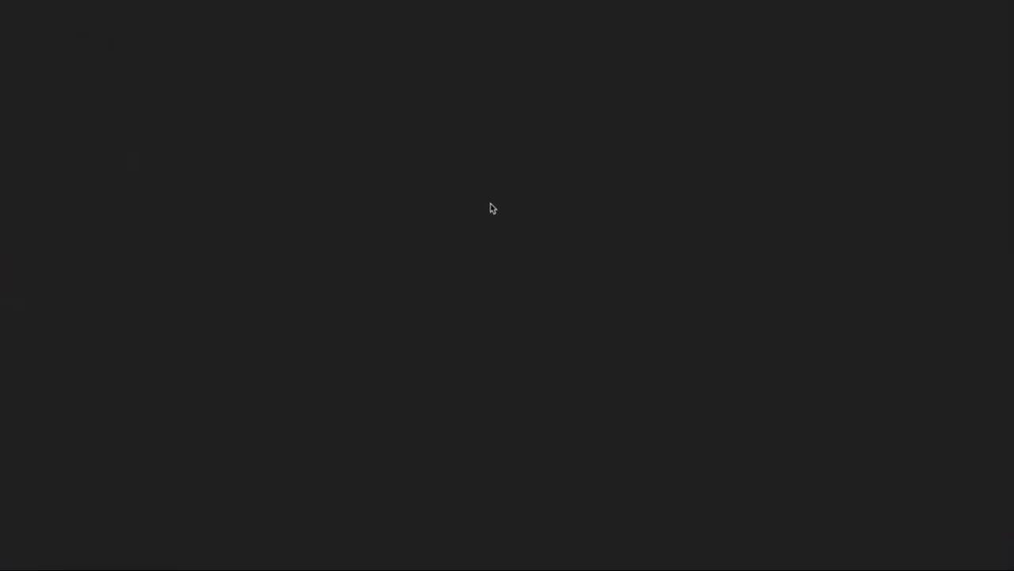
Log in with the student username and password
{"action": "left_click", "coordinate": [471, 190]}
{"action": "type", "text": "student07"}
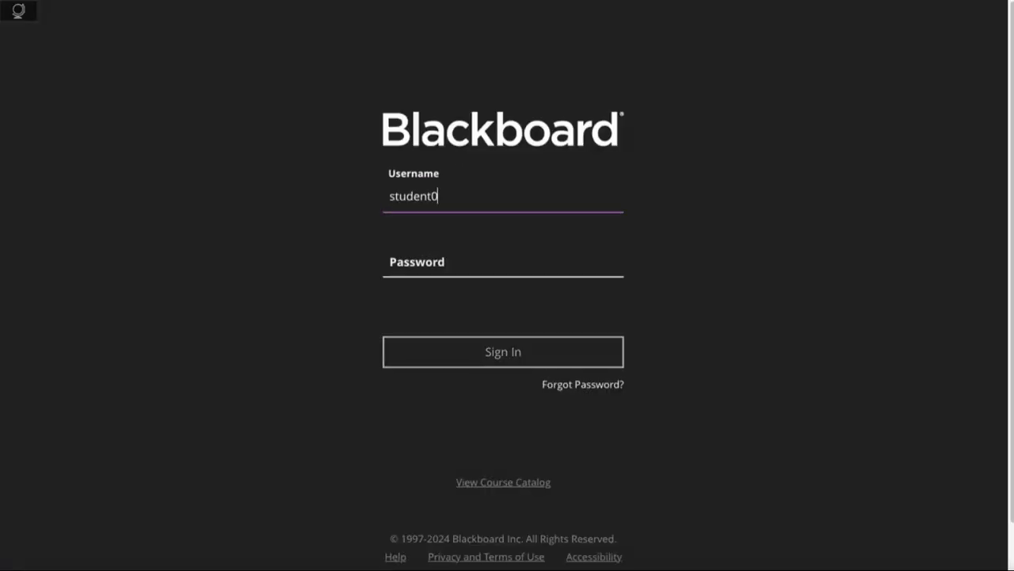
{"action": "key", "text": "Tab"}
{"action": "type", "text": "•••••"}
{"action": "key", "text": "Return"}
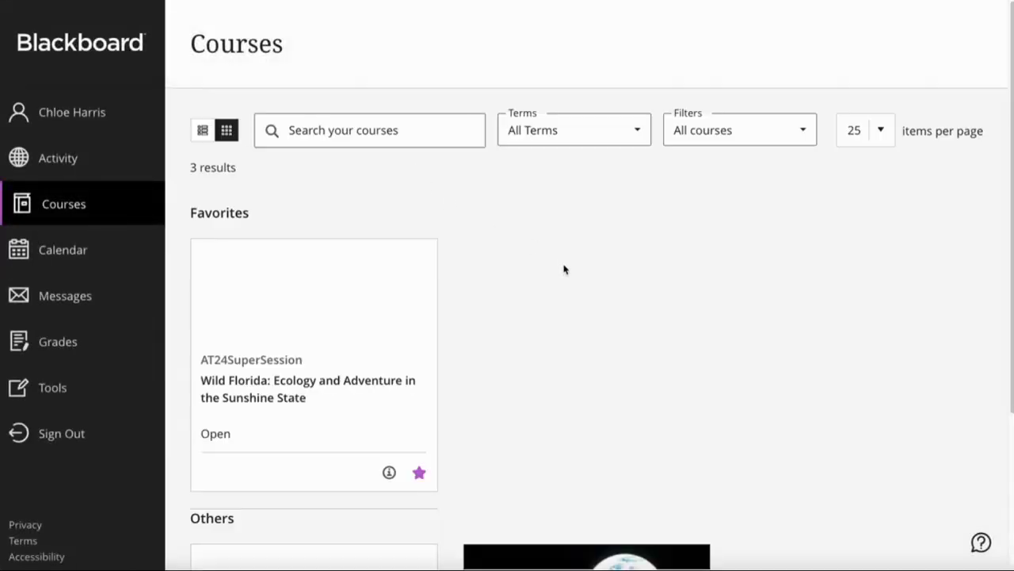
Open Wild Florida, expand Module 1 and view the Floridas Ecosystem details
{"action": "left_click", "coordinate": [340, 330]}
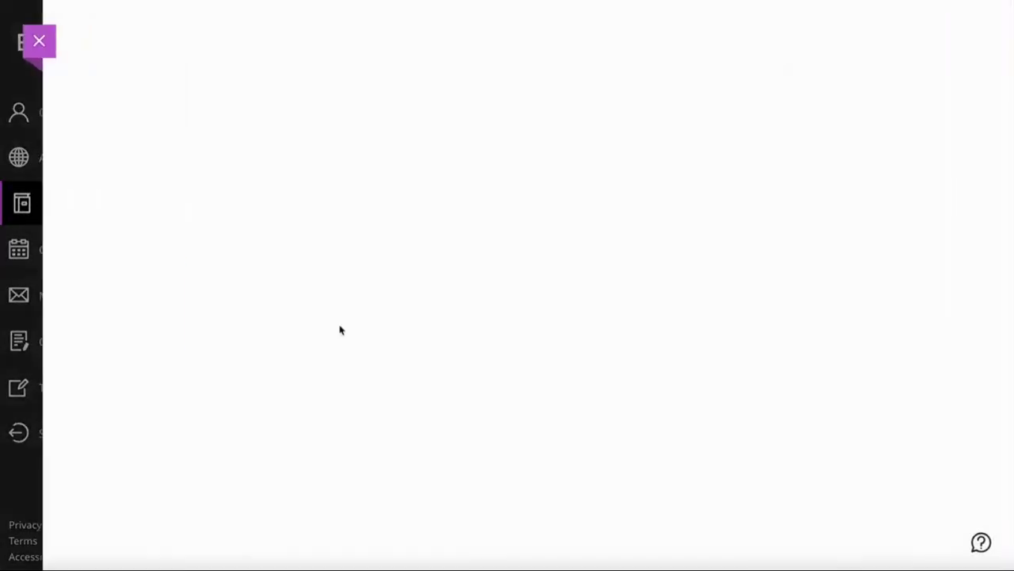
{"action": "scroll", "coordinate": [955, 459], "scroll_direction": "down", "scroll_amount": 3}
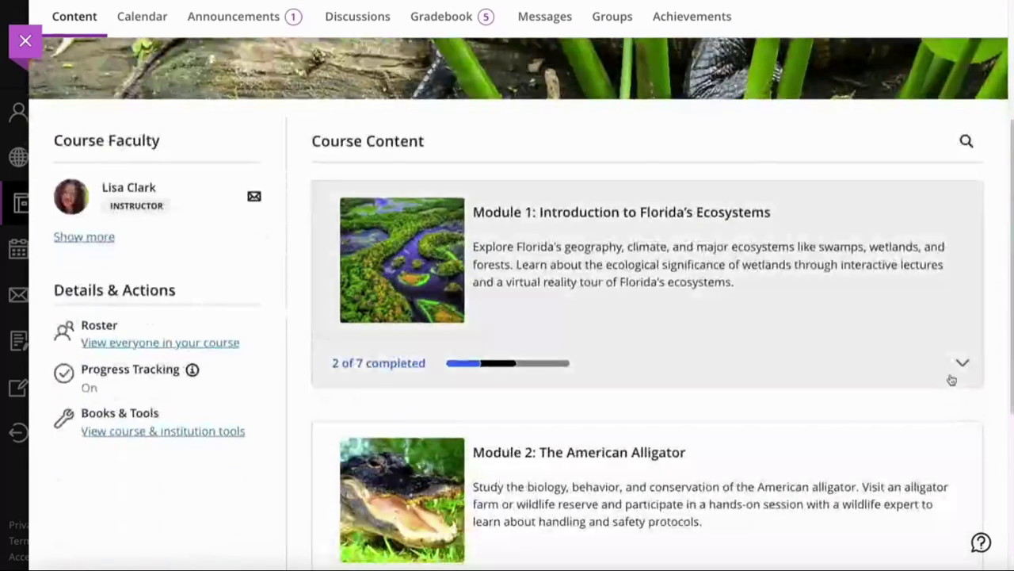
{"action": "left_click", "coordinate": [960, 363]}
{"action": "scroll", "coordinate": [944, 367], "scroll_direction": "down", "scroll_amount": 4}
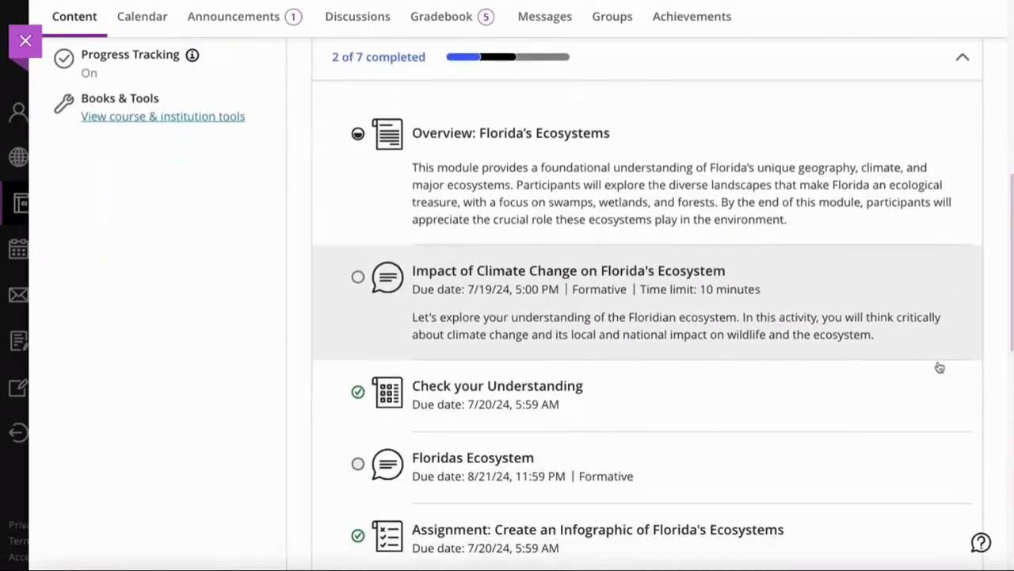
{"action": "scroll", "coordinate": [940, 367], "scroll_direction": "down", "scroll_amount": 2}
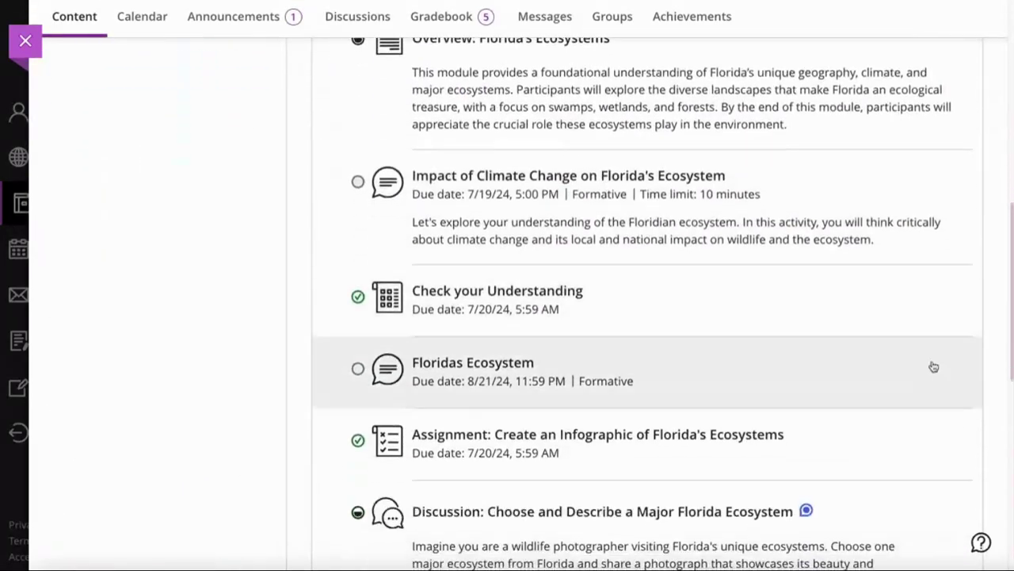
{"action": "left_click", "coordinate": [451, 366]}
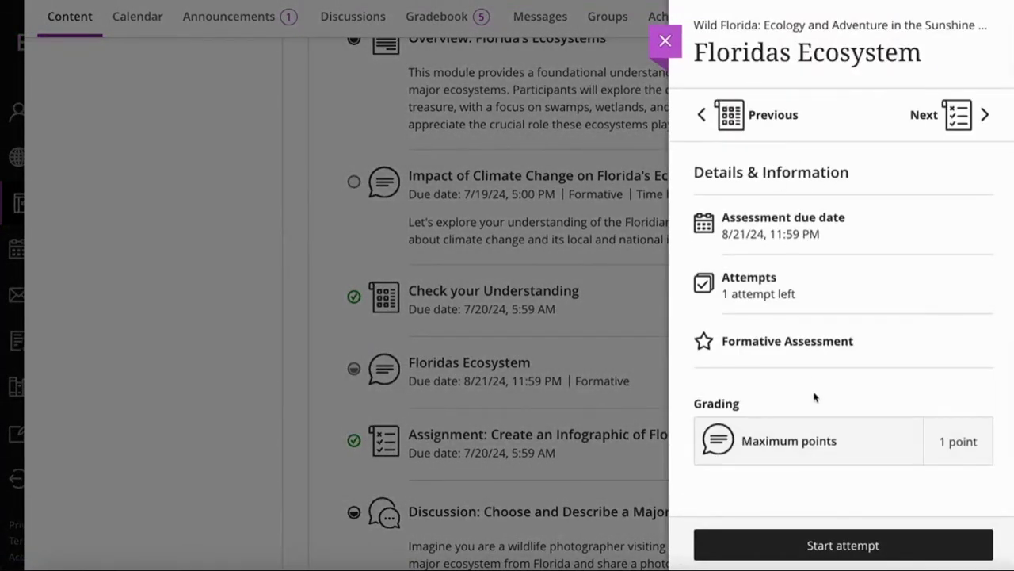
Start and continue the Floridas Ecosystem attempt, reviewing the AI Conversation and Reflection Question
{"action": "left_click", "coordinate": [864, 547]}
{"action": "left_click", "coordinate": [861, 546]}
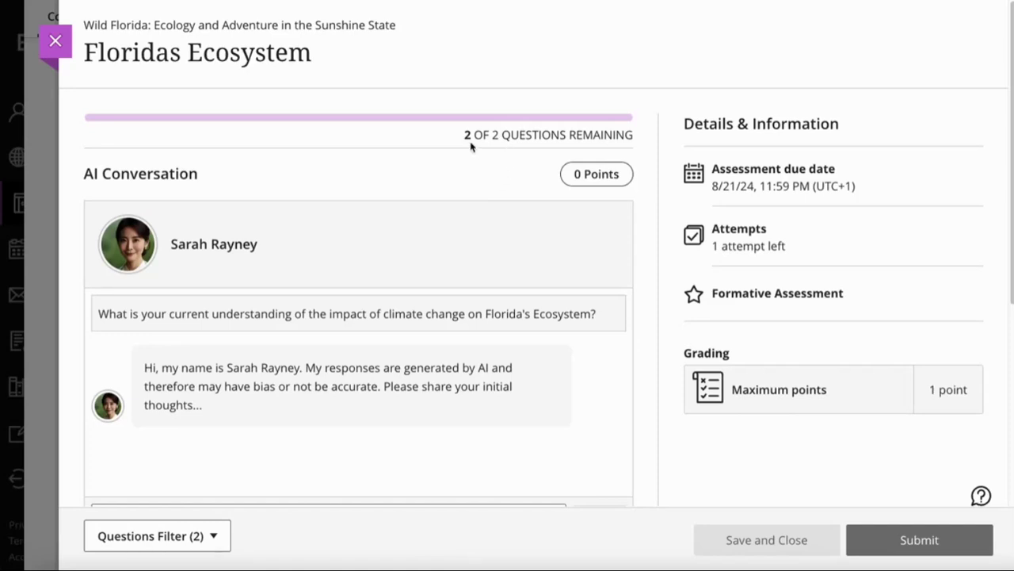
{"action": "scroll", "coordinate": [230, 226], "scroll_direction": "down", "scroll_amount": 2}
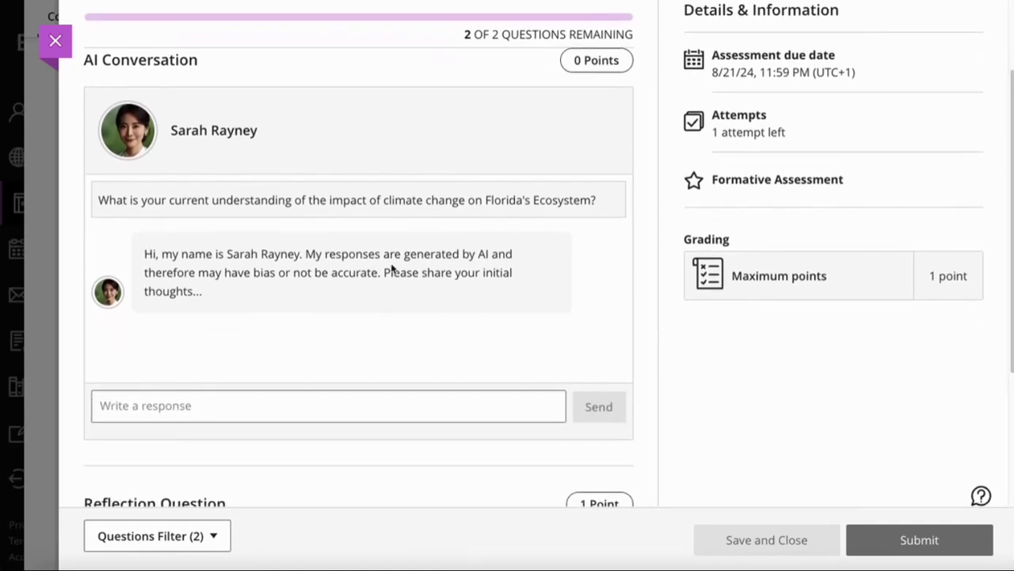
{"action": "scroll", "coordinate": [388, 273], "scroll_direction": "down", "scroll_amount": 3}
{"action": "scroll", "coordinate": [394, 448], "scroll_direction": "up", "scroll_amount": 1}
{"action": "scroll", "coordinate": [394, 449], "scroll_direction": "up", "scroll_amount": 2}
{"action": "scroll", "coordinate": [326, 405], "scroll_direction": "down", "scroll_amount": 1}
Send four AI replies: Florida's coastline, wildlife leaving the Everglades, community measures, and flooded low-lying ground
{"action": "left_click", "coordinate": [323, 405]}
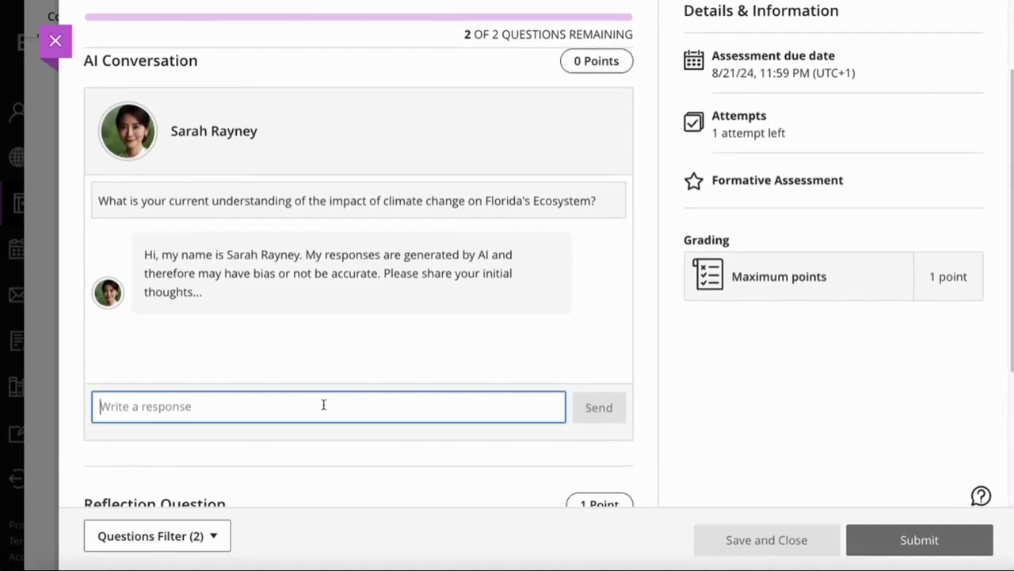
{"action": "type", "text": "A key problem for Florida is the low lying coastline. With an expected rise is sea levels over the coming decades, its anticipated that this will have a huge impact on costal communities and habitats. I am particularly concerned with the everglade region."}
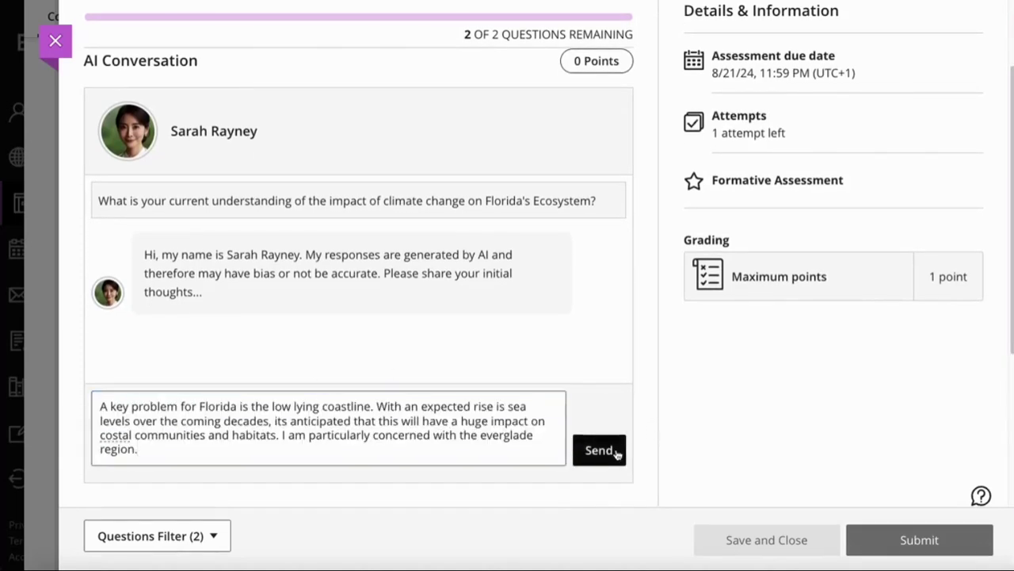
{"action": "left_click", "coordinate": [615, 452]}
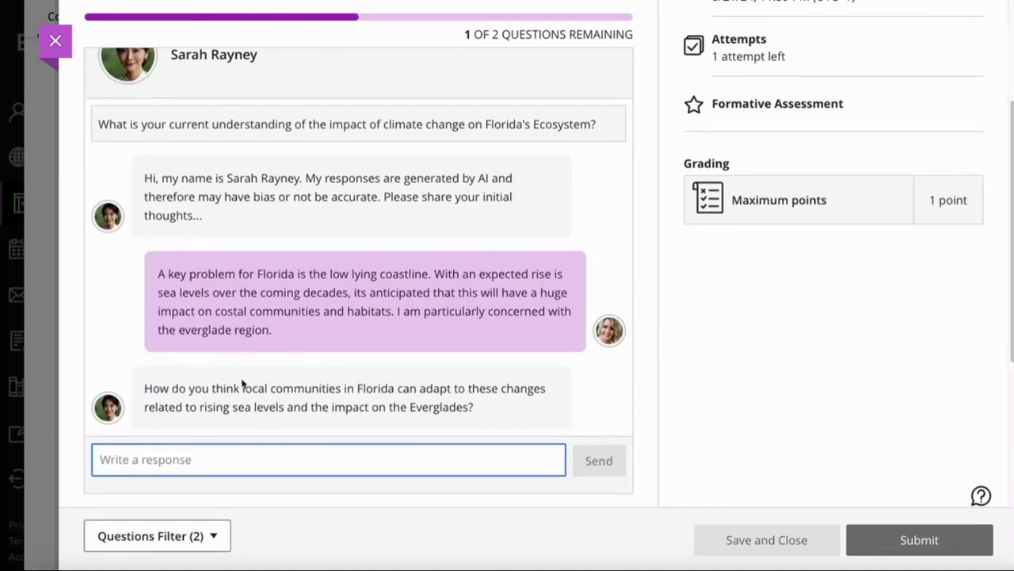
{"action": "type", "text": "In"}
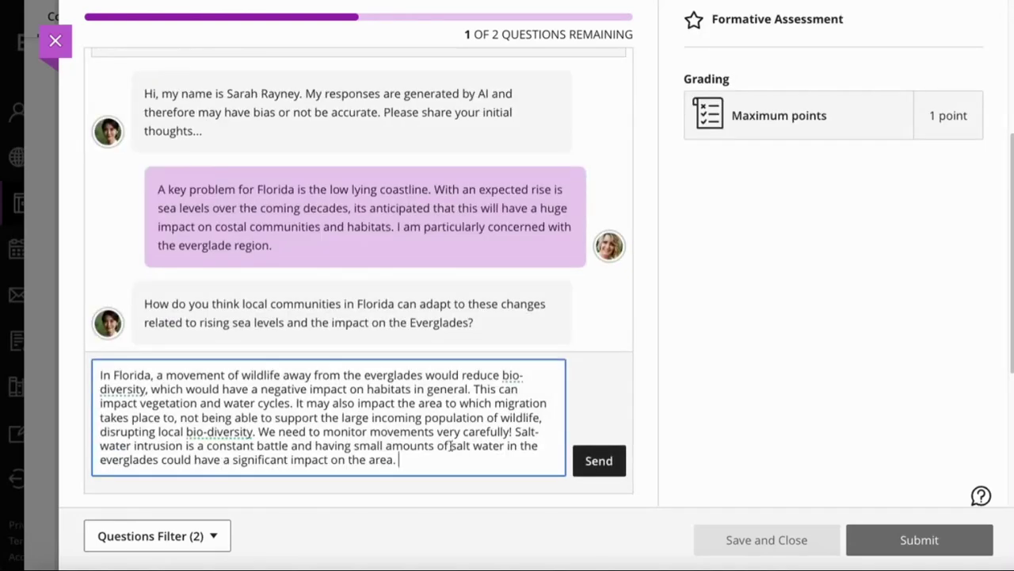
{"action": "left_click", "coordinate": [598, 460]}
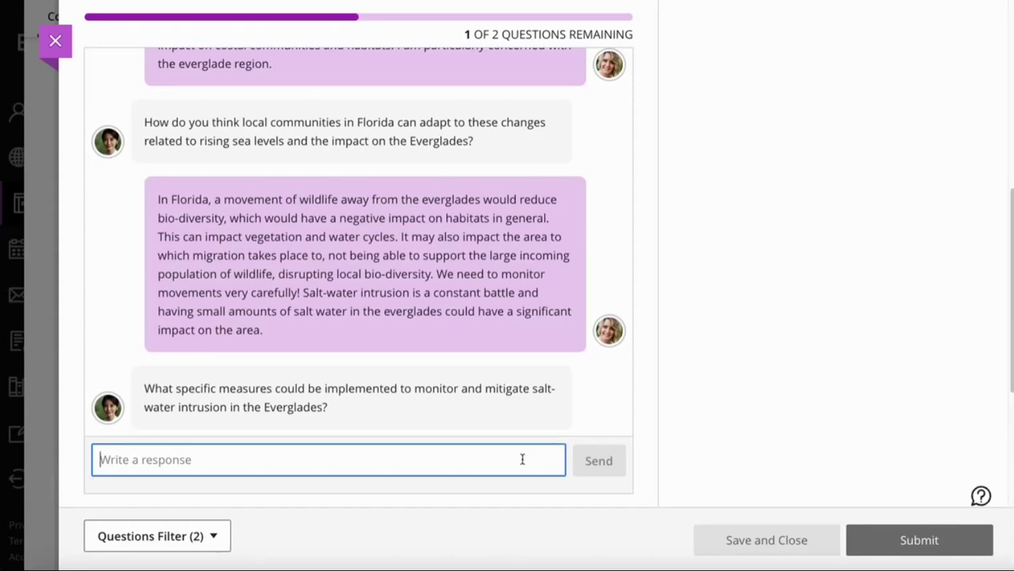
{"action": "type", "text": "I do believe communities can have a positive impact on the ecosystem of the everglades and the wider Florida region. A few things spring to mind. Education, awareness, conservation, sustainable practices, collaboration and networking to name a few."}
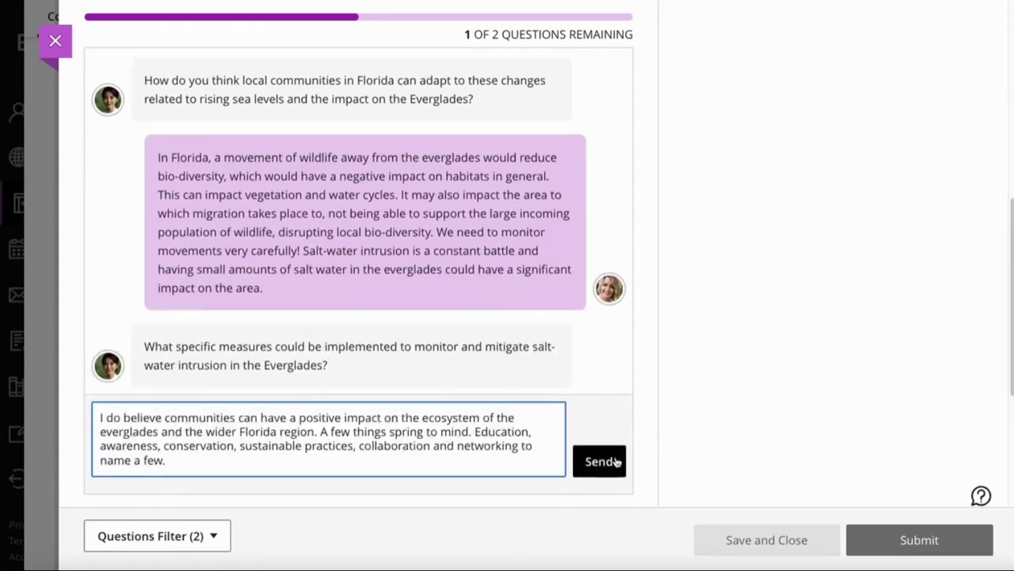
{"action": "left_click", "coordinate": [599, 460]}
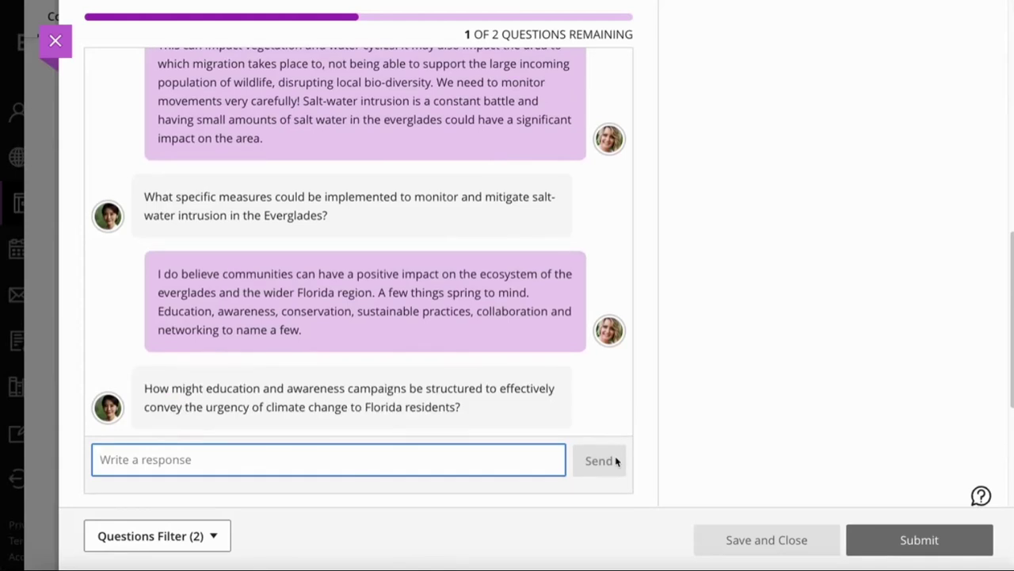
{"action": "type", "text": "If low lying ground in the everglades is permanently flooded, this will provide less habitable spaces for wildlife to live. Efforts to create more natural water flows might help protect the everglades, even in the short term."}
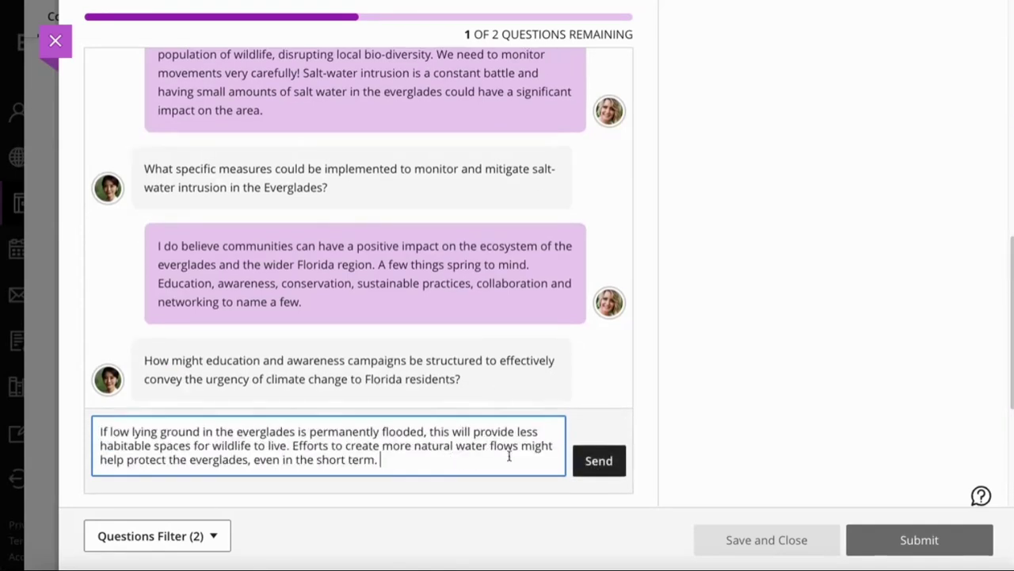
{"action": "left_click", "coordinate": [599, 460]}
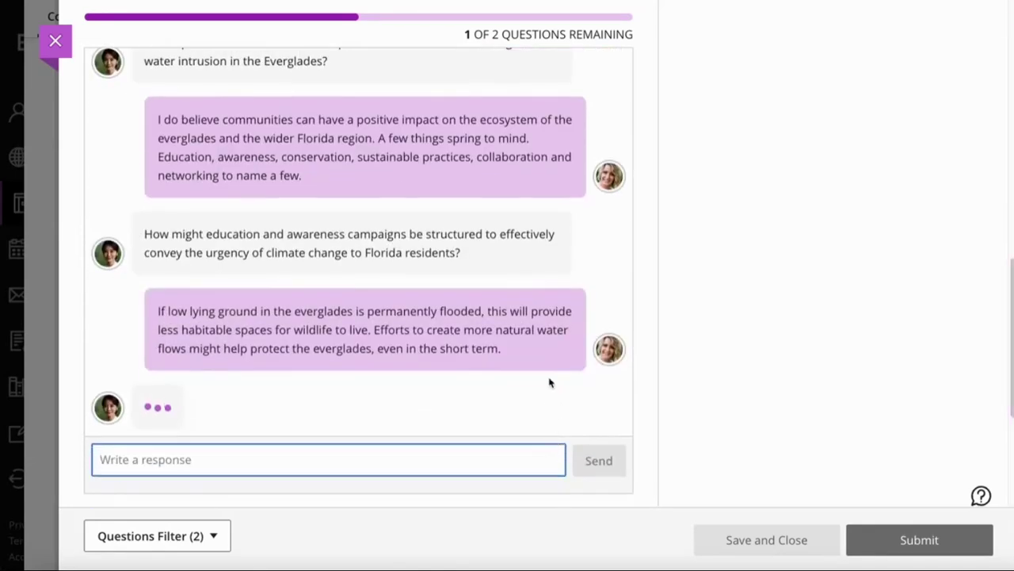
{"action": "scroll", "coordinate": [722, 208], "scroll_direction": "down", "scroll_amount": 3}
{"action": "scroll", "coordinate": [722, 208], "scroll_direction": "down", "scroll_amount": 1}
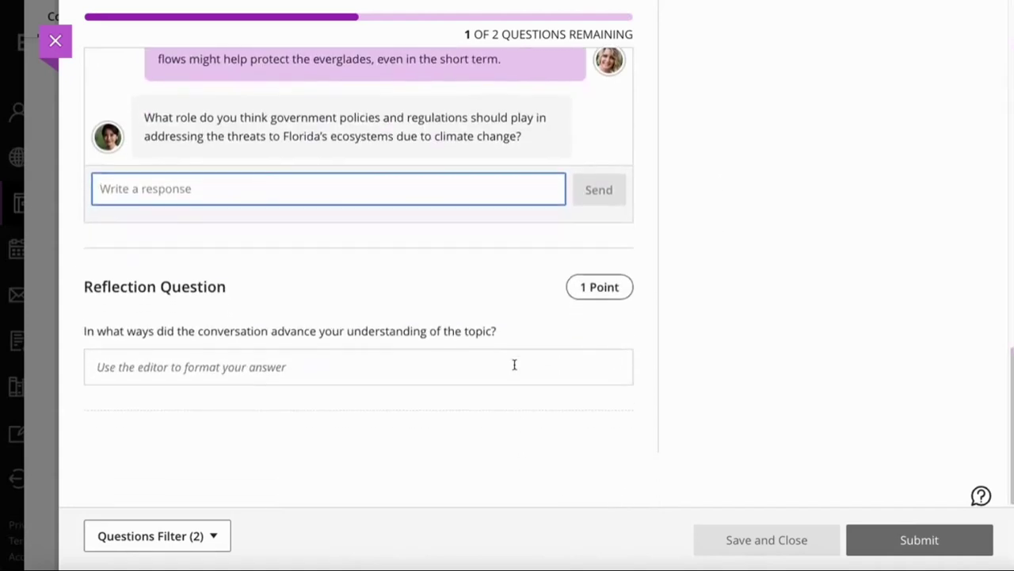
Paste the prepared answer into the reflection question
{"action": "left_click", "coordinate": [514, 365]}
{"action": "type", "text": "The AI conversation with Sarah Rayney really helped me to explore my thoughts on Florida's Ecosystem. I feel I need to study more on species diversity and salt-water intrusion, which is where I will focus my learning next."}
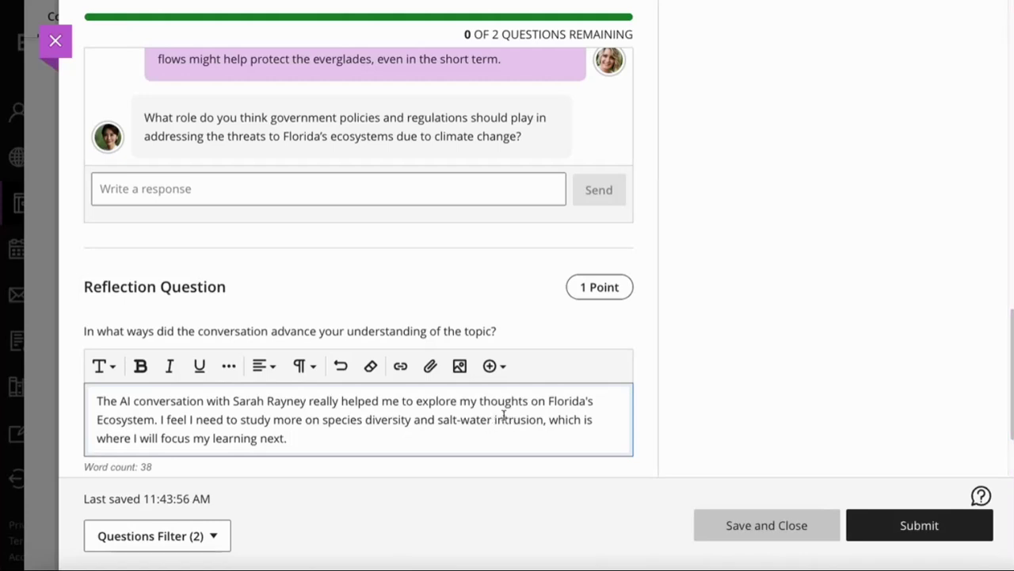
{"action": "left_click_drag", "start_coordinate": [197, 419], "coordinate": [543, 427]}
{"action": "left_click", "coordinate": [500, 440]}
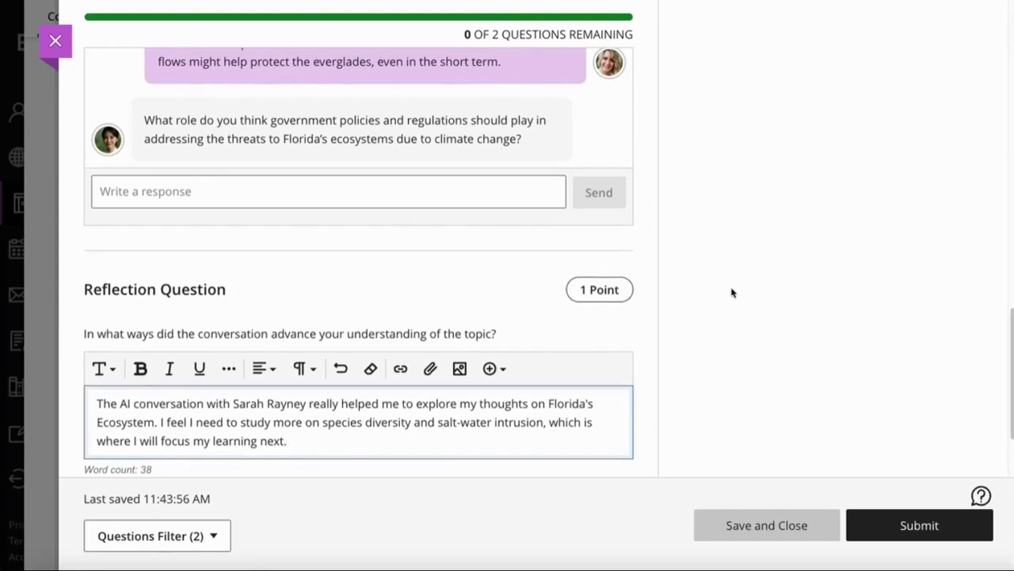
Submit and confirm the Floridas Ecosystem attempt, then close its details to return to Wild Florida
{"action": "left_click", "coordinate": [918, 523]}
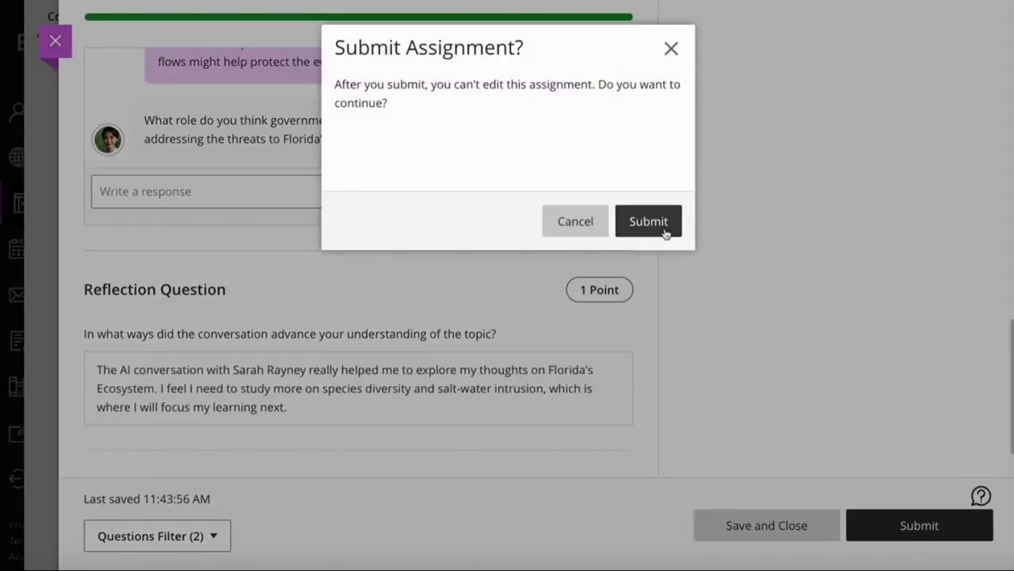
{"action": "left_click", "coordinate": [666, 229]}
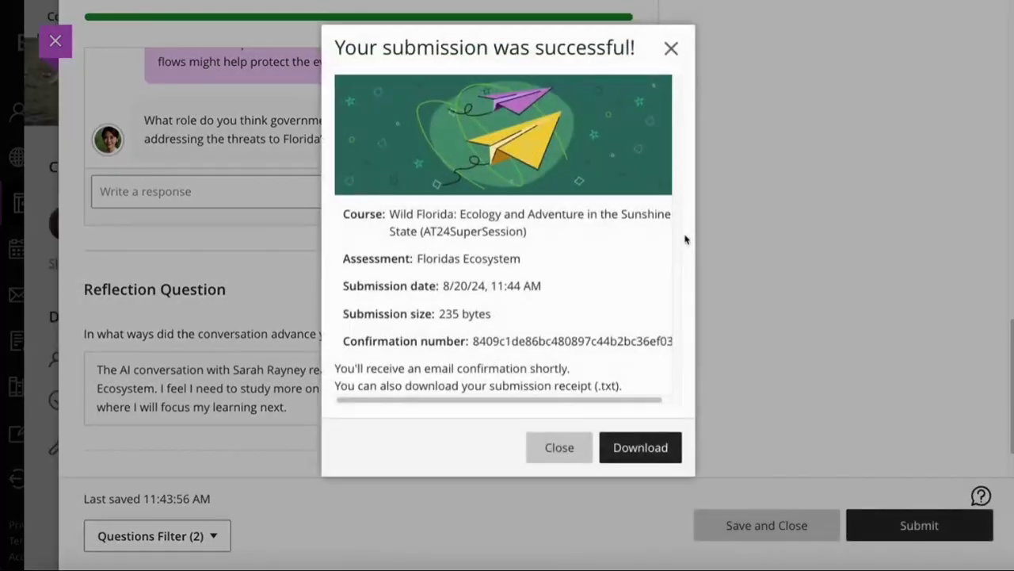
{"action": "left_click", "coordinate": [561, 453]}
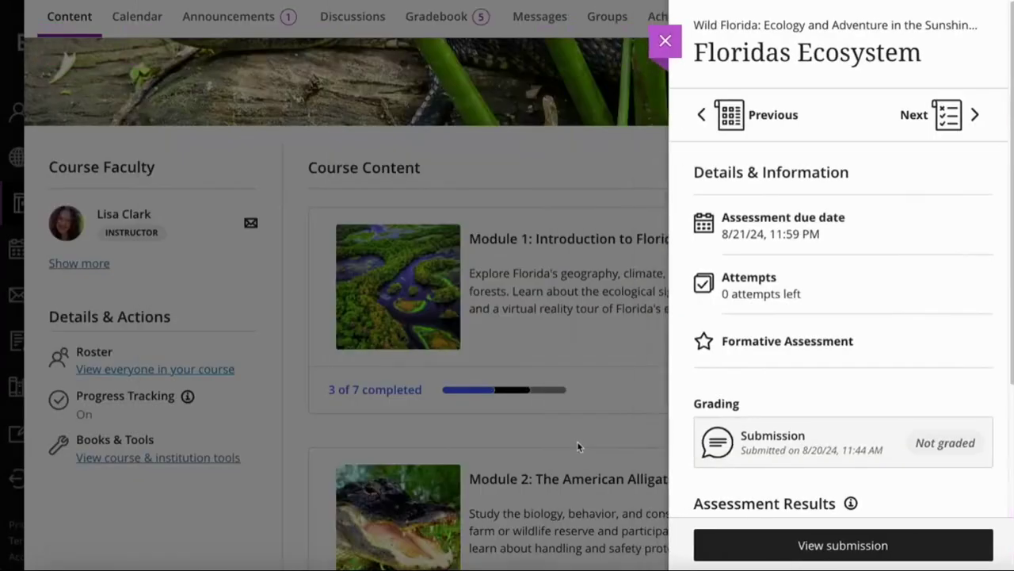
{"action": "left_click", "coordinate": [670, 52]}
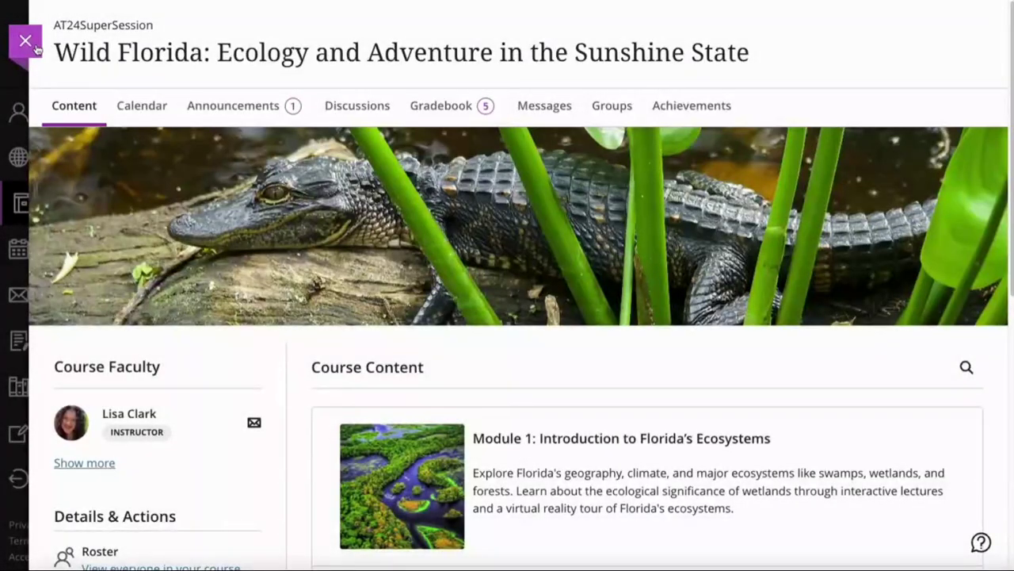
Sign out of the student account and sign in with the instructor's username and password
{"action": "left_click", "coordinate": [25, 40]}
{"action": "left_click", "coordinate": [84, 478]}
{"action": "left_click", "coordinate": [495, 197]}
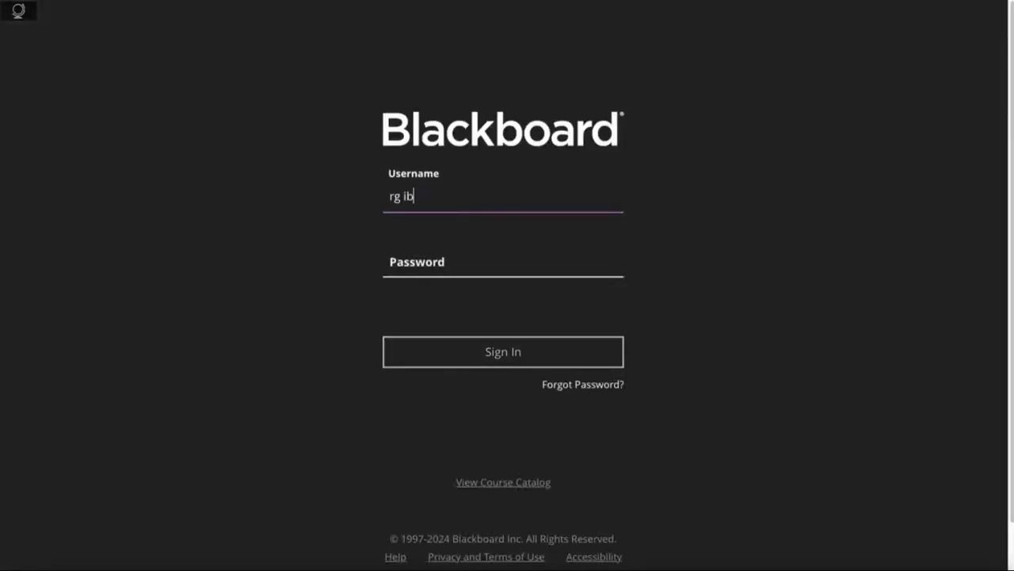
{"action": "left_click", "coordinate": [399, 195]}
{"action": "key", "text": "Delete"}
{"action": "left_click", "coordinate": [448, 261]}
{"action": "type", "text": "•••••••••••"}
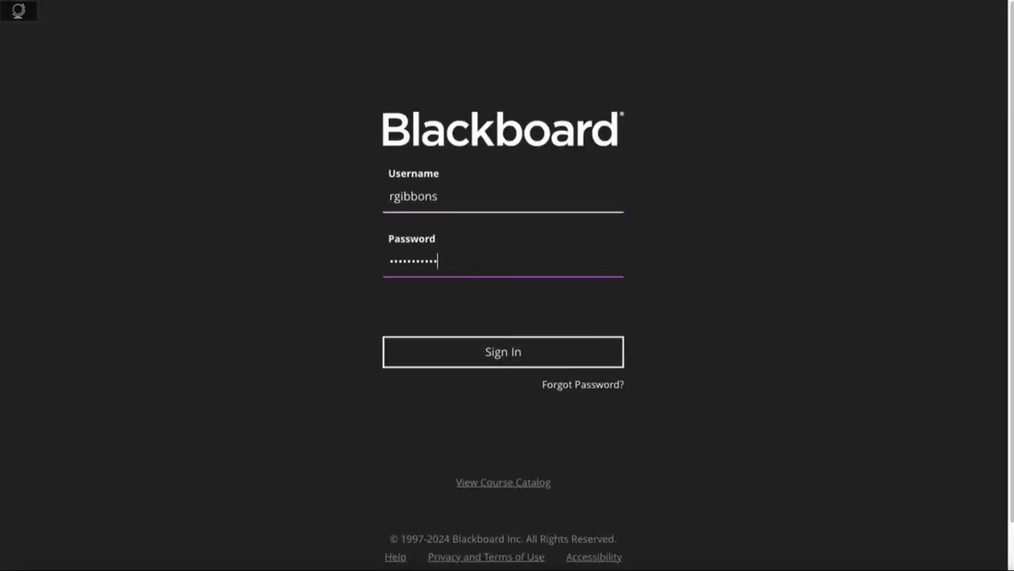
{"action": "key", "text": "Return"}
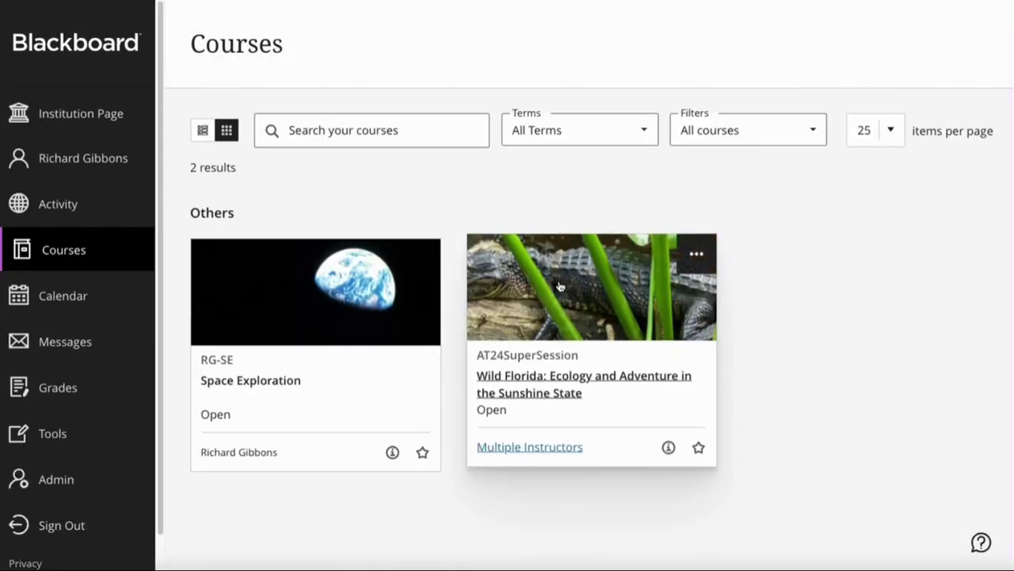
Open the one submitted attempt from Wild Florida's Floridas Ecosystem submissions list (1 of 13)
{"action": "left_click", "coordinate": [560, 286]}
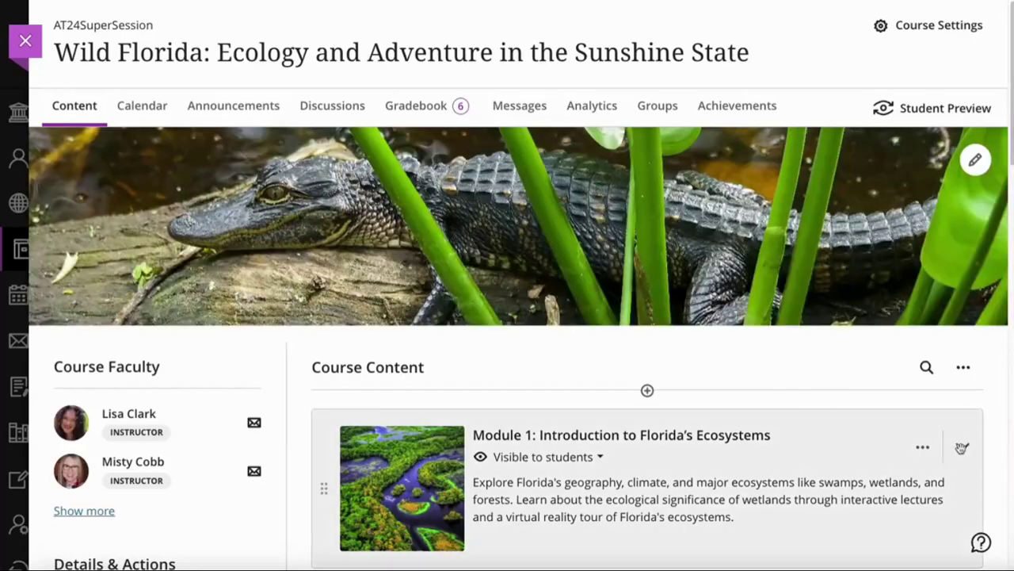
{"action": "scroll", "coordinate": [874, 435], "scroll_direction": "down", "scroll_amount": 8}
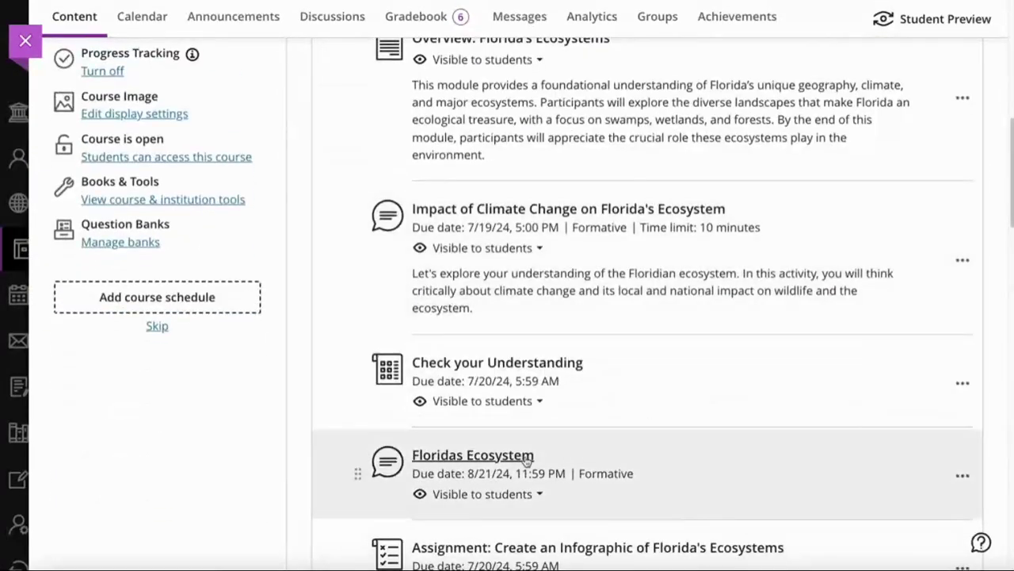
{"action": "left_click", "coordinate": [492, 465]}
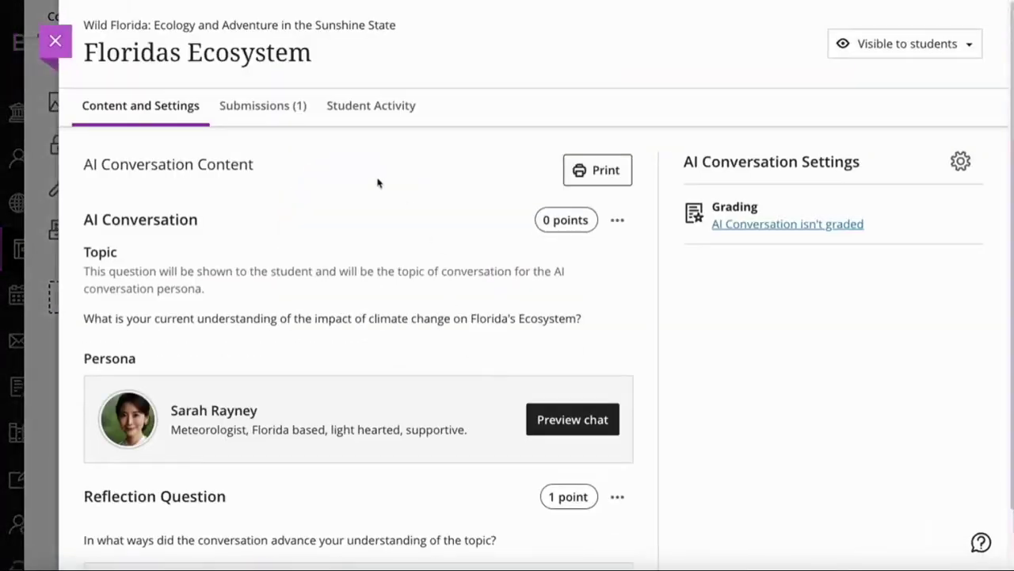
{"action": "left_click", "coordinate": [277, 111]}
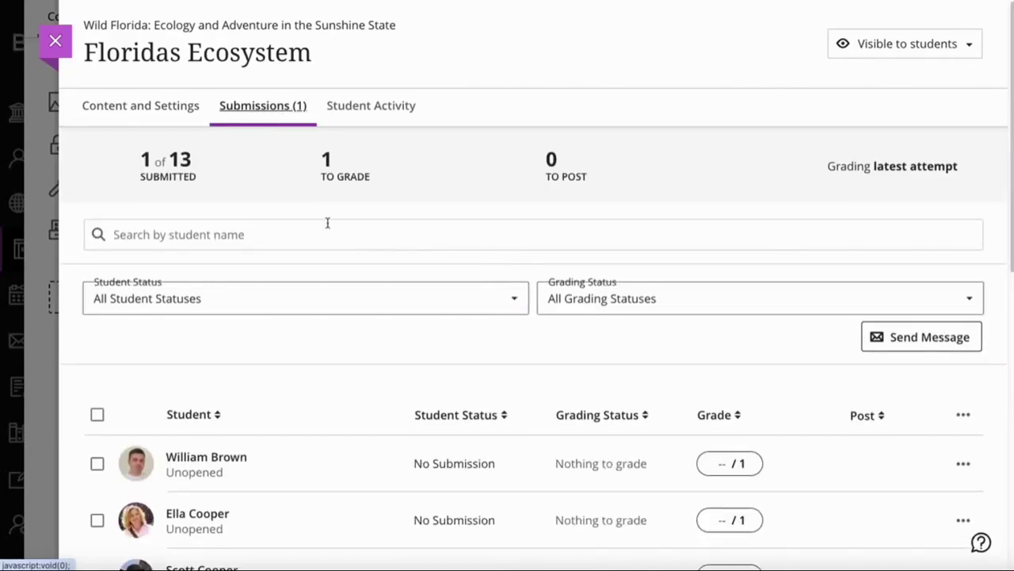
{"action": "scroll", "coordinate": [337, 234], "scroll_direction": "down", "scroll_amount": 2}
{"action": "scroll", "coordinate": [343, 240], "scroll_direction": "down", "scroll_amount": 5}
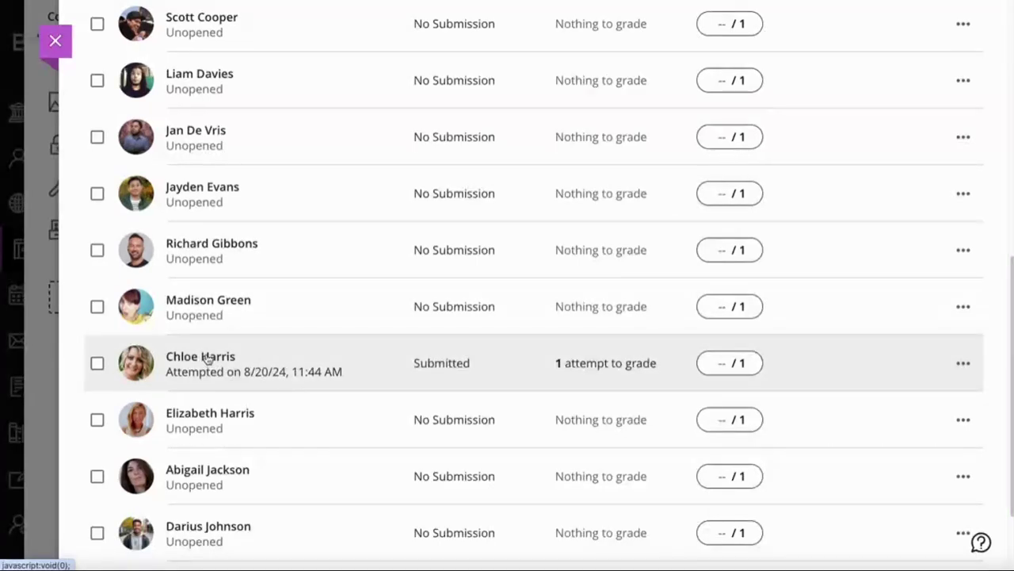
{"action": "left_click", "coordinate": [208, 358]}
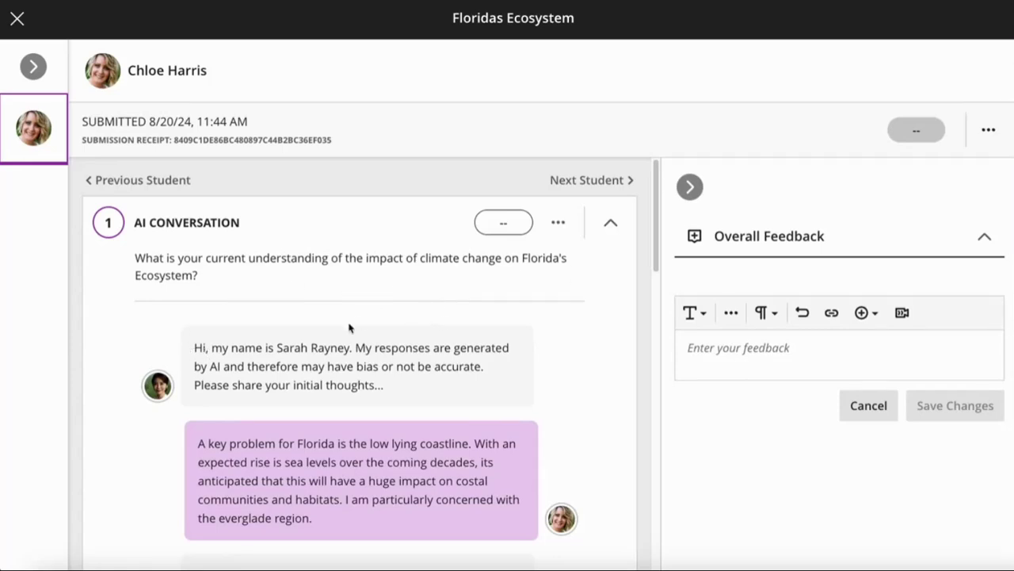
{"action": "scroll", "coordinate": [353, 330], "scroll_direction": "down", "scroll_amount": 1}
{"action": "scroll", "coordinate": [353, 329], "scroll_direction": "down", "scroll_amount": 4}
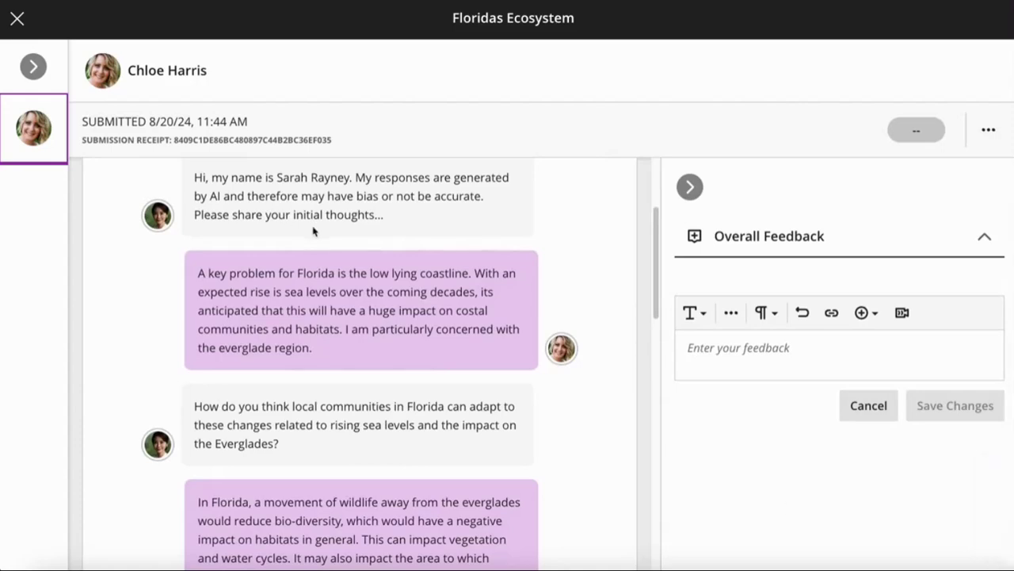
{"action": "scroll", "coordinate": [333, 409], "scroll_direction": "down", "scroll_amount": 2}
{"action": "scroll", "coordinate": [332, 409], "scroll_direction": "down", "scroll_amount": 6}
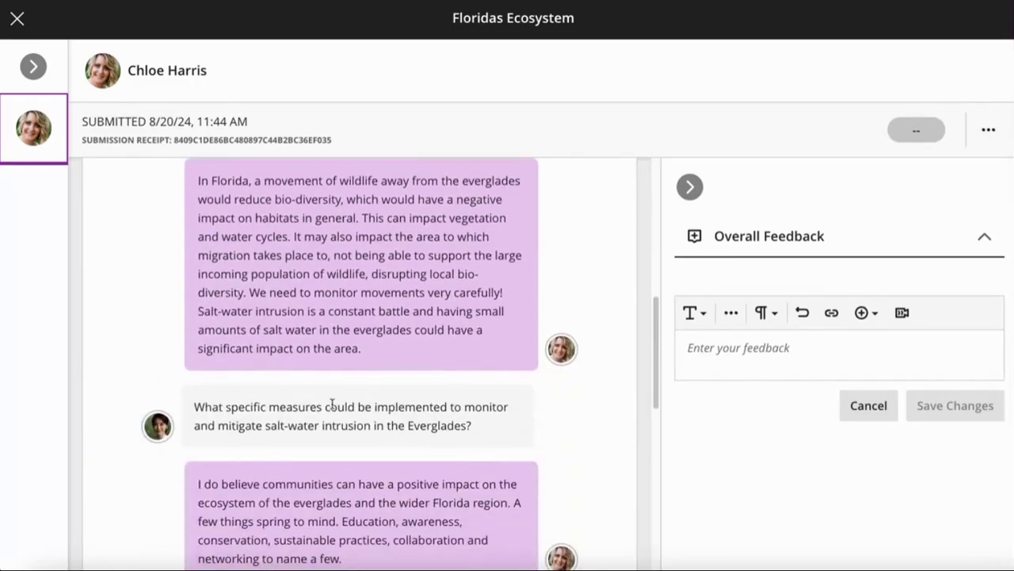
{"action": "scroll", "coordinate": [332, 406], "scroll_direction": "down", "scroll_amount": 6}
{"action": "scroll", "coordinate": [332, 405], "scroll_direction": "down", "scroll_amount": 6}
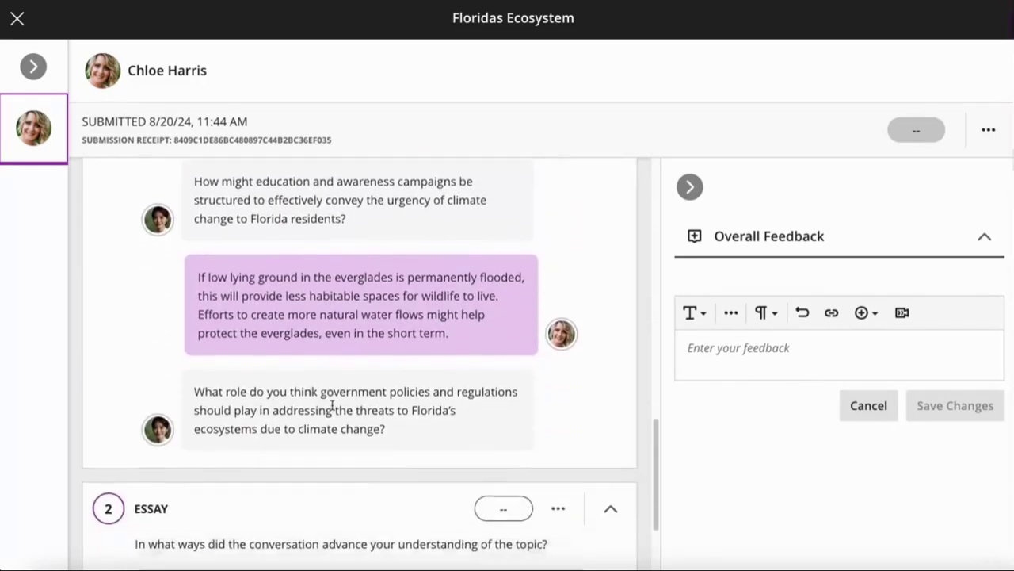
{"action": "scroll", "coordinate": [332, 405], "scroll_direction": "down", "scroll_amount": 3}
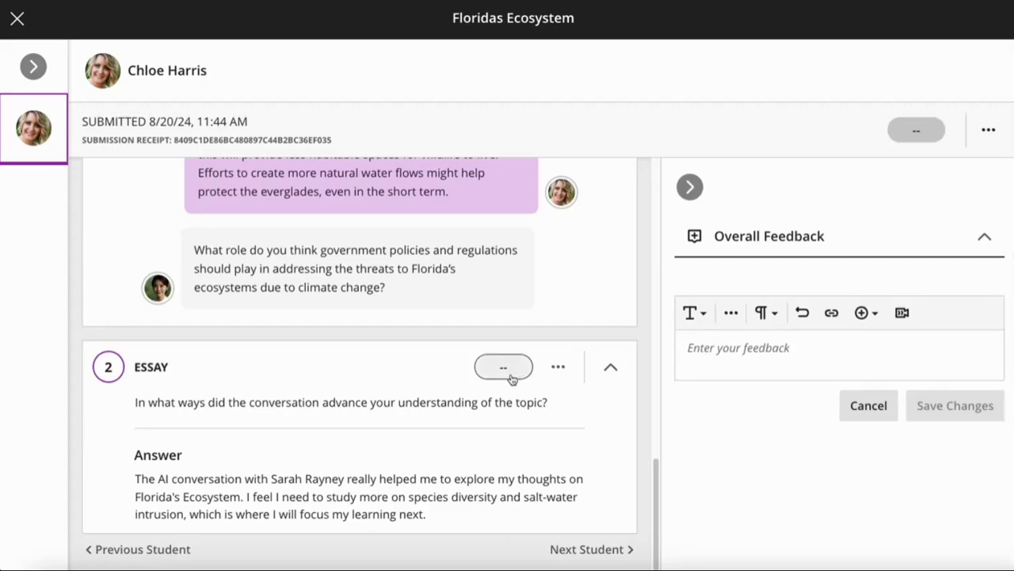
{"action": "scroll", "coordinate": [511, 379], "scroll_direction": "up", "scroll_amount": 3}
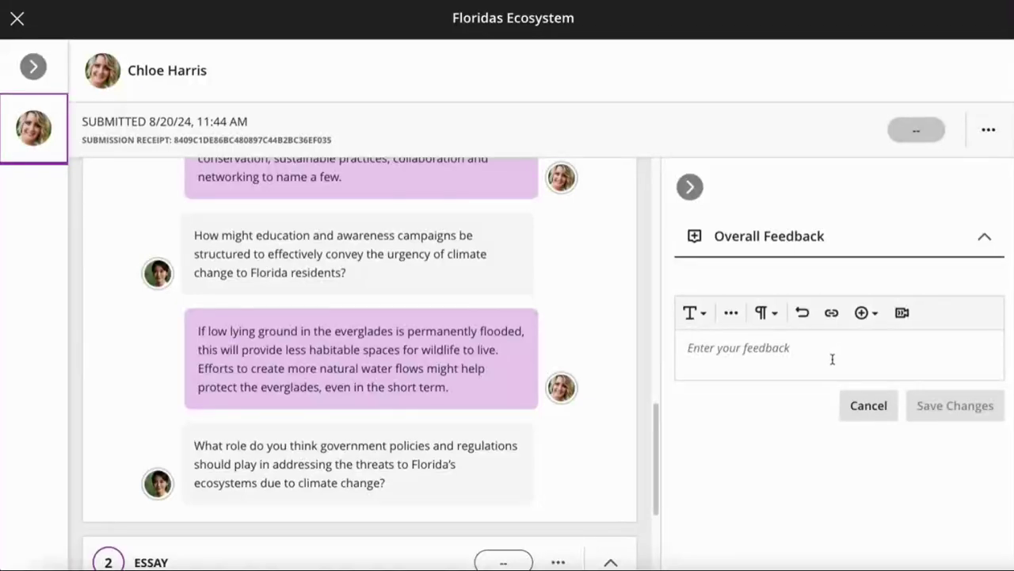
{"action": "scroll", "coordinate": [586, 348], "scroll_direction": "up", "scroll_amount": 1}
{"action": "scroll", "coordinate": [585, 349], "scroll_direction": "up", "scroll_amount": 5}
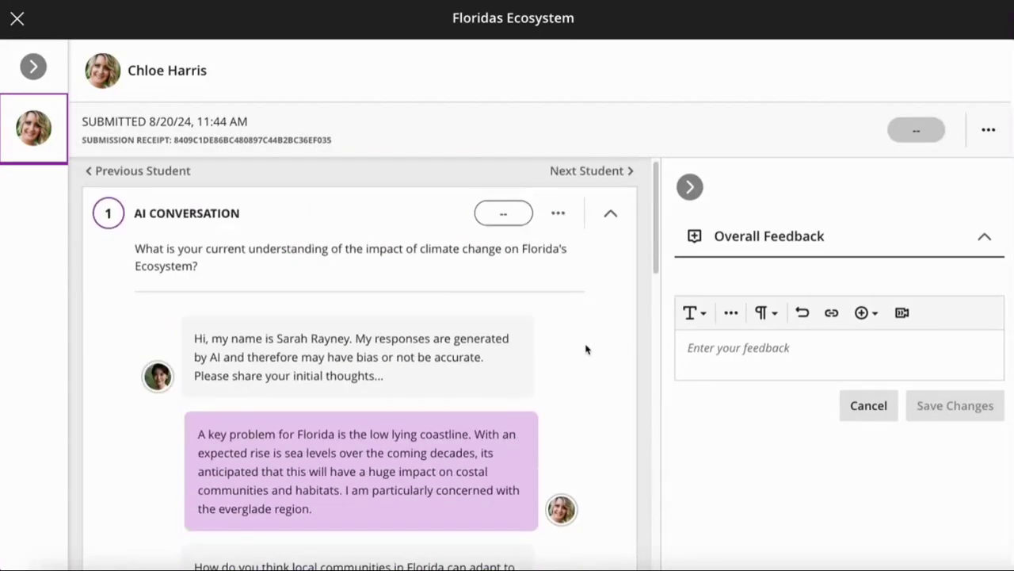
Grade the AI conversation and the essay answer with 1 point each
{"action": "left_click", "coordinate": [504, 222]}
{"action": "type", "text": "1"}
{"action": "key", "text": "Tab"}
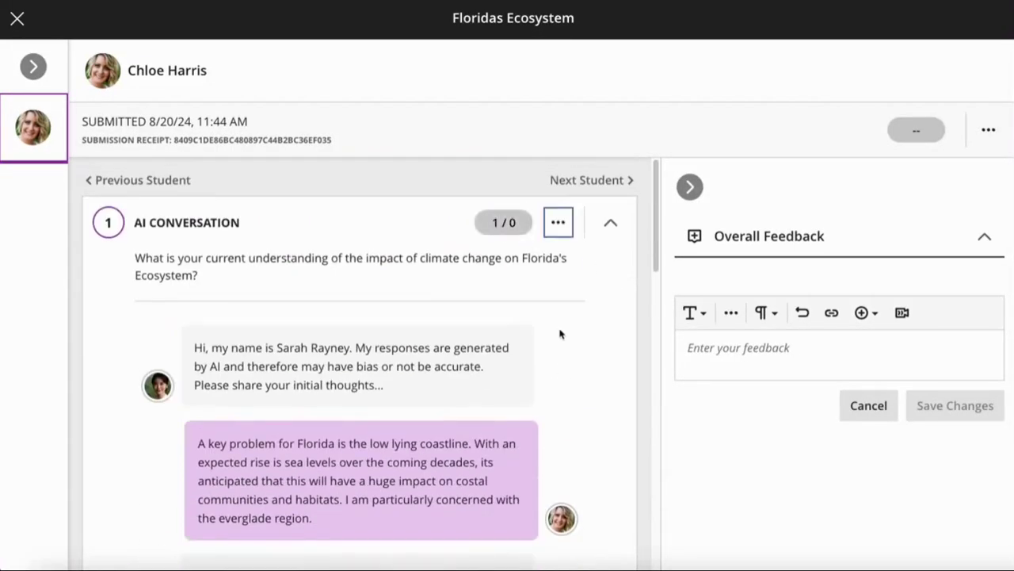
{"action": "scroll", "coordinate": [560, 335], "scroll_direction": "down", "scroll_amount": 15}
{"action": "left_click", "coordinate": [506, 369]}
{"action": "type", "text": "1"}
{"action": "key", "text": "Tab"}
Save the overall feedback 'Feedback' for the attempt
{"action": "left_click", "coordinate": [743, 354]}
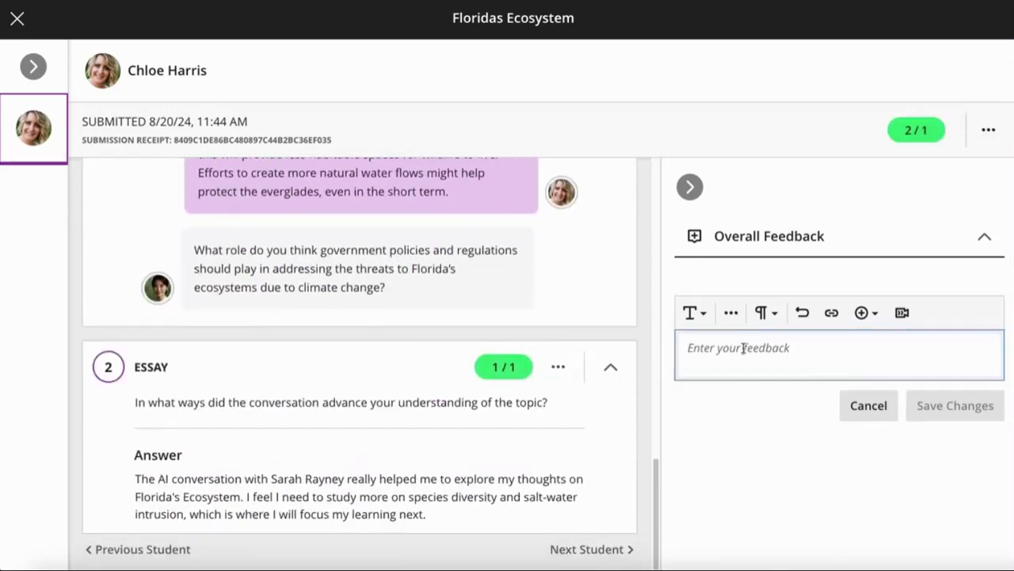
{"action": "type", "text": "Feedback"}
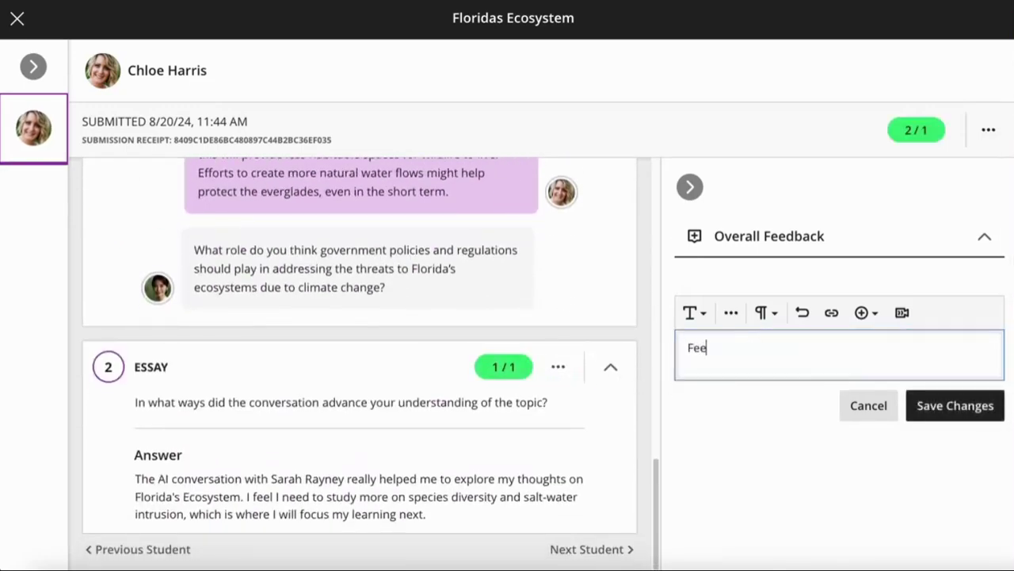
{"action": "left_click", "coordinate": [974, 407]}
Post the 2/1 grade to the student
{"action": "left_click", "coordinate": [988, 131]}
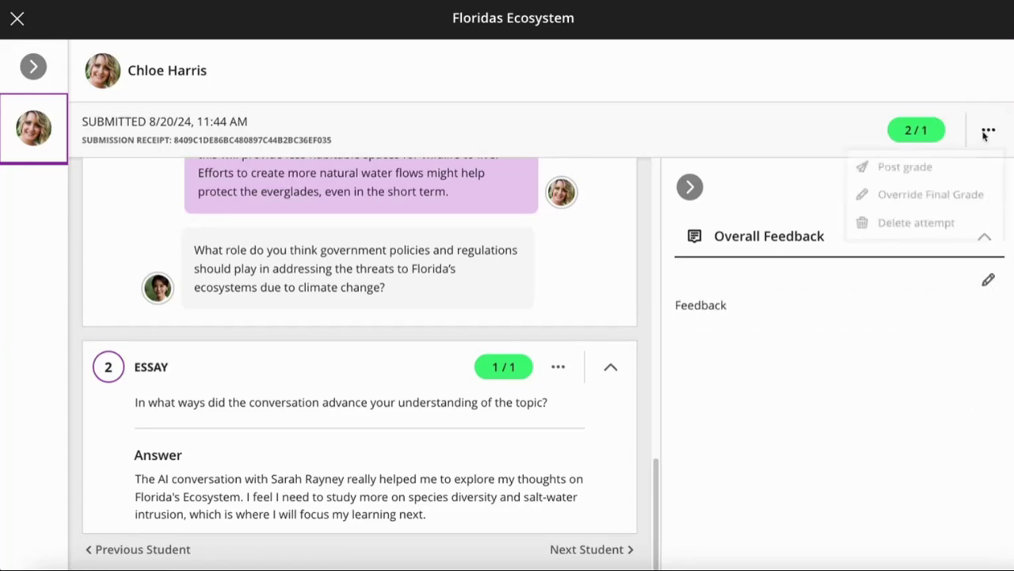
{"action": "left_click", "coordinate": [935, 167]}
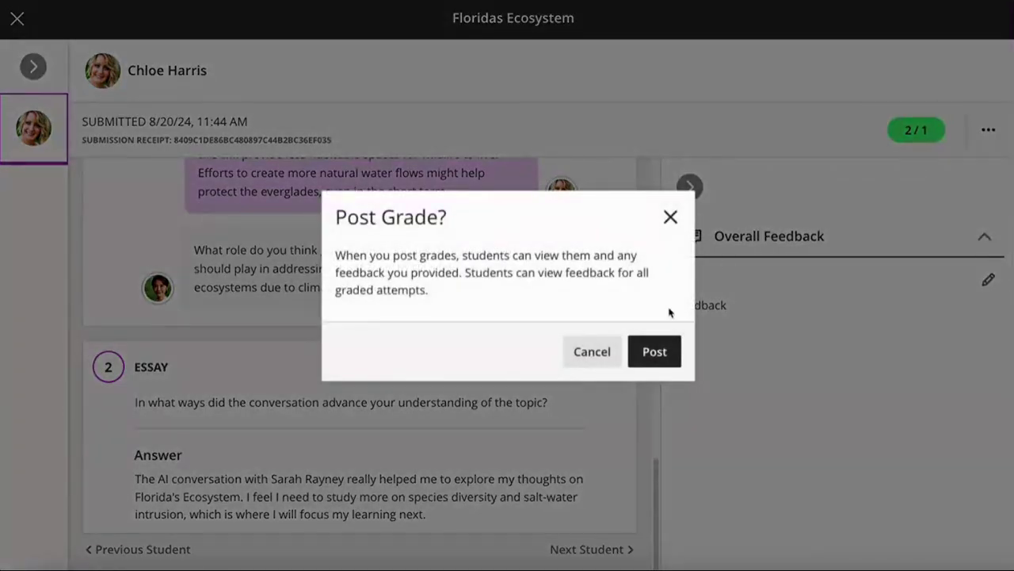
{"action": "left_click", "coordinate": [654, 349]}
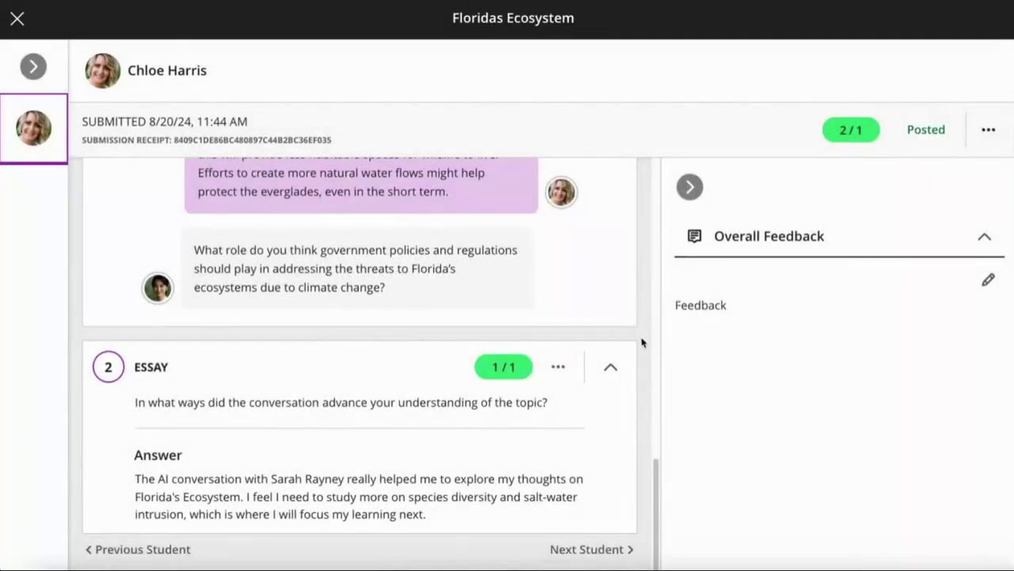